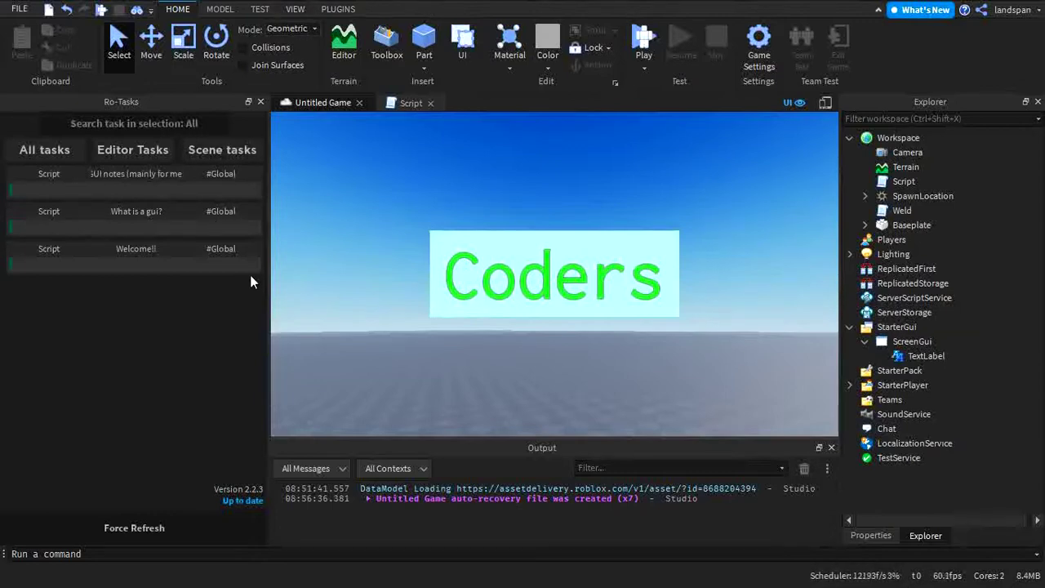
Step: Open the Welcome!! script from Ro-Tasks and highlight the welcome, topic and GUI-definition lines
click(174, 266)
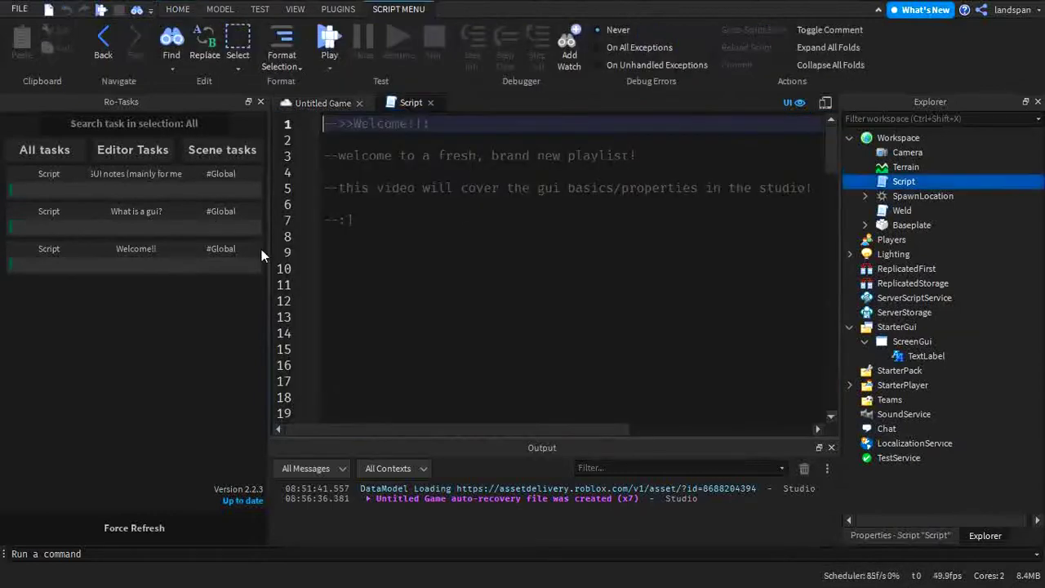
drag(338, 156, 400, 156)
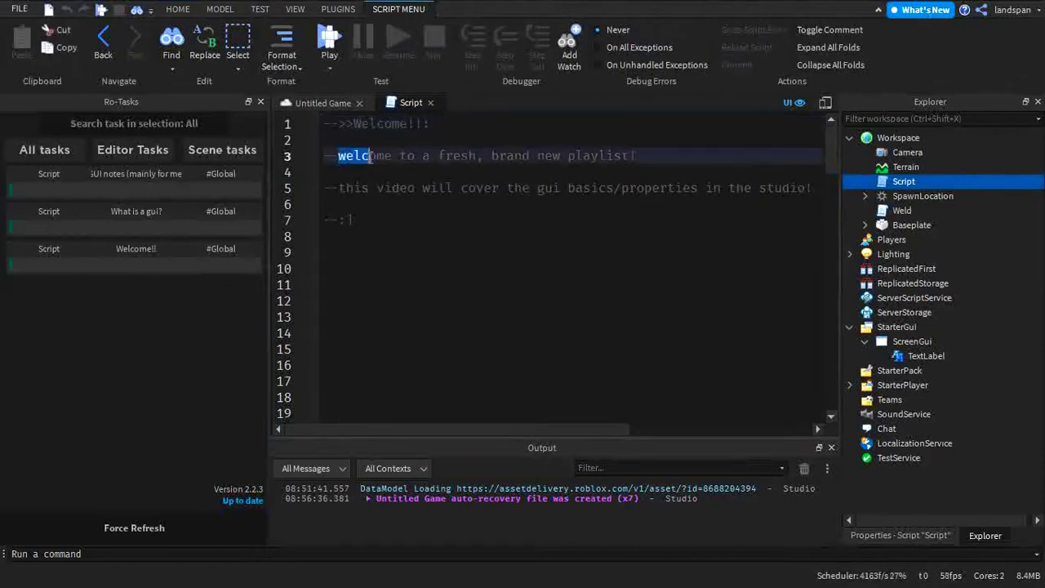
drag(484, 159, 576, 153)
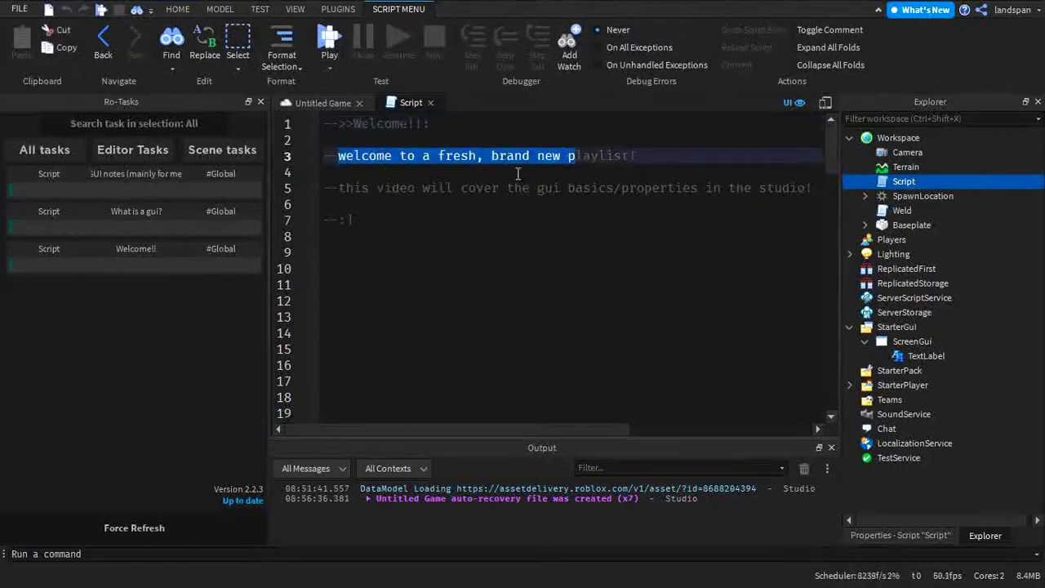
drag(431, 185, 722, 188)
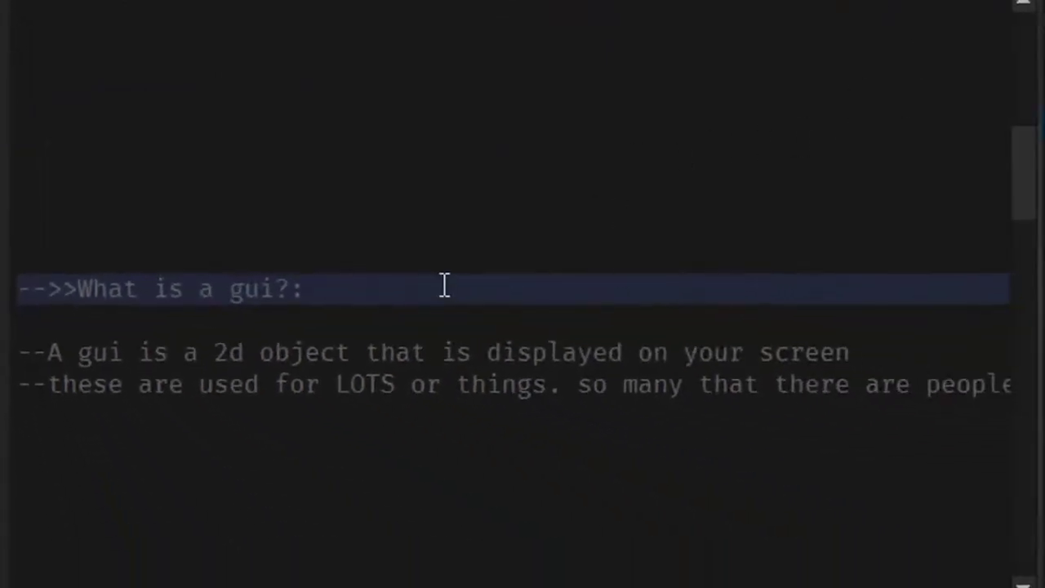
drag(47, 352, 854, 357)
click(416, 543)
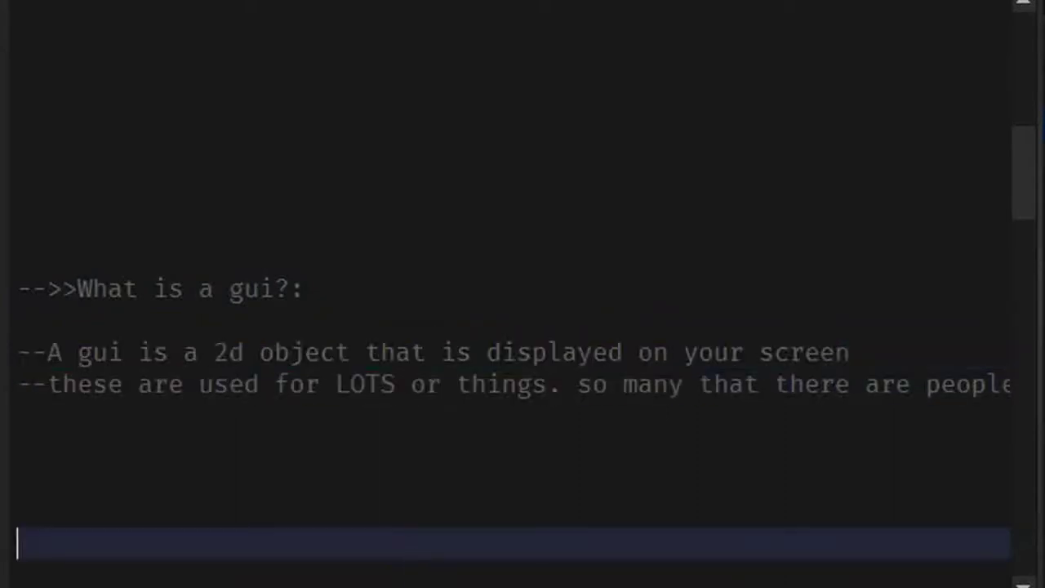
scroll(416, 490, right, 1)
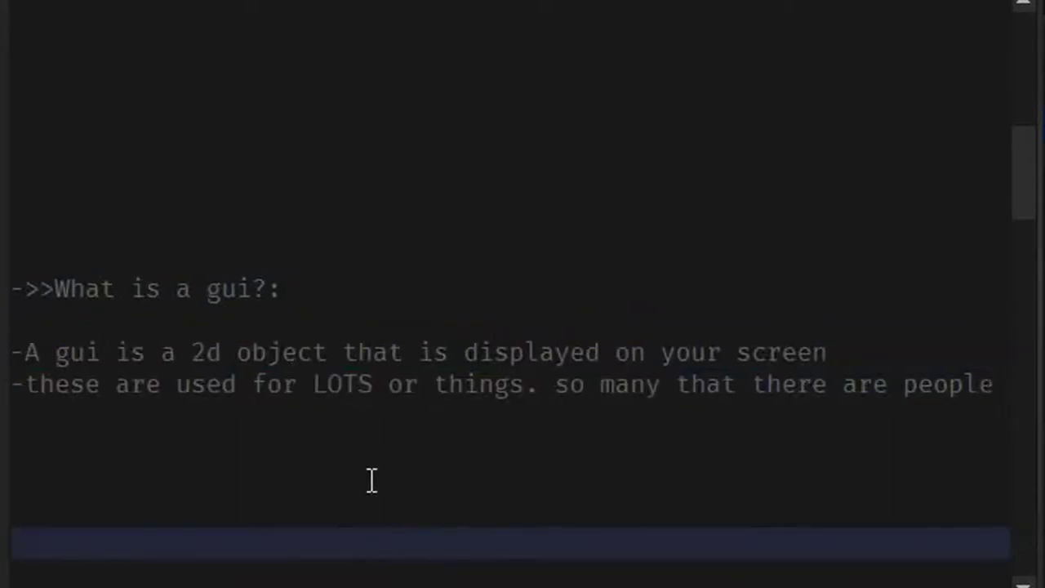
scroll(588, 579, right, 5)
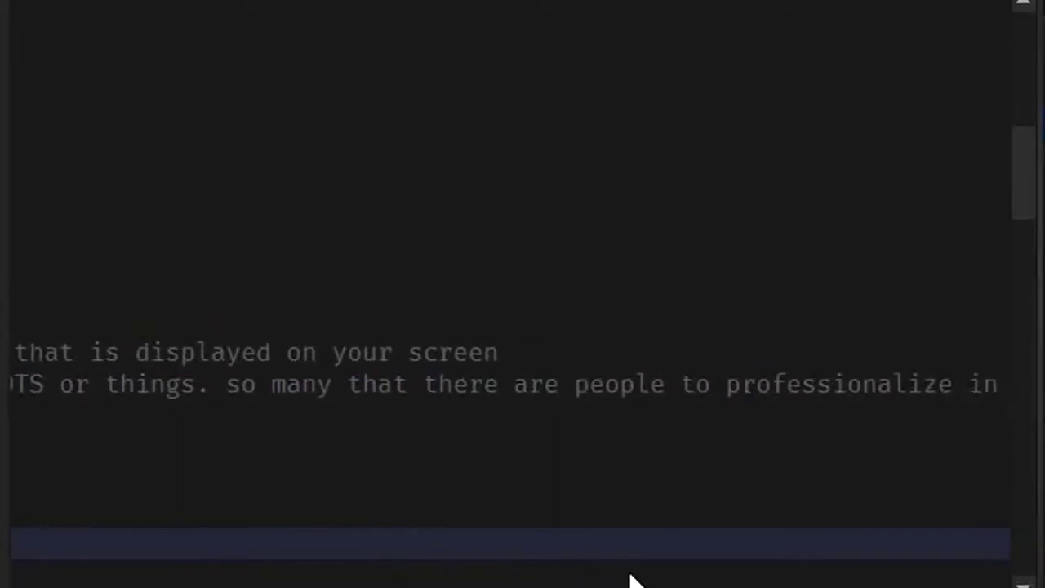
scroll(633, 582, right, 3)
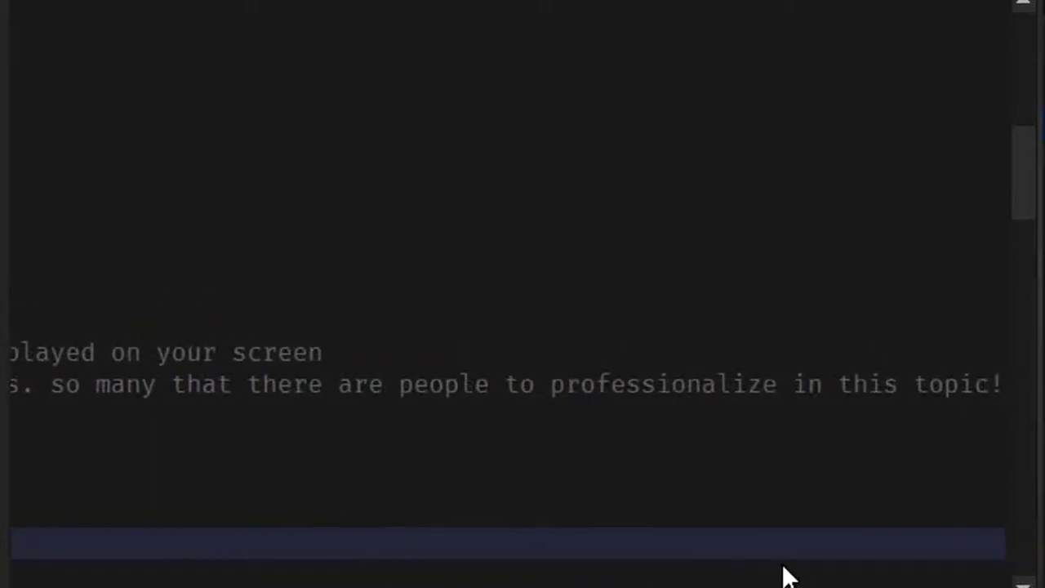
scroll(805, 571, left, 10)
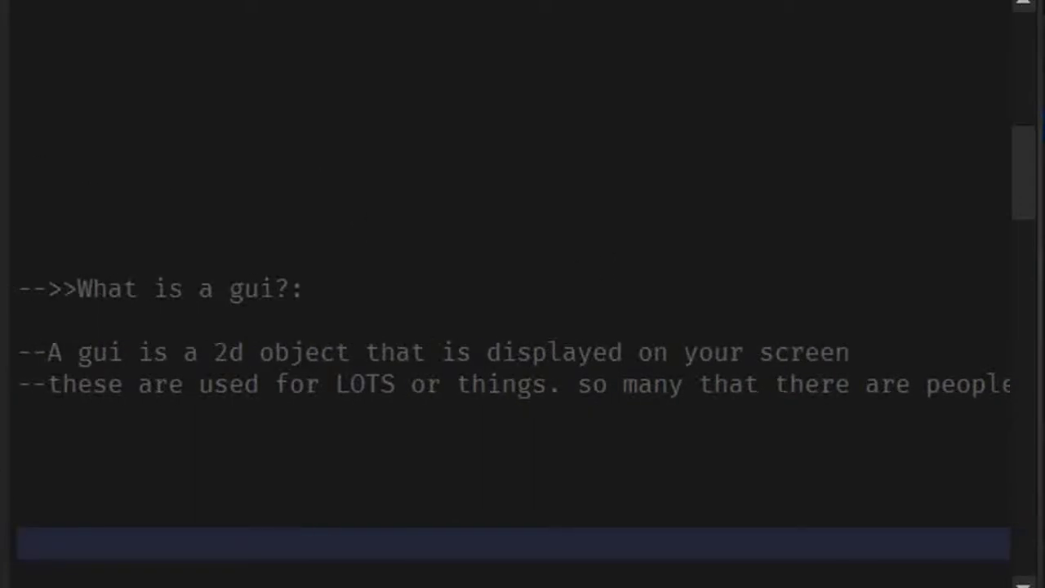
Step: Scroll down the script notes and highlight the list of text property notes
scroll(634, 210, down, 3)
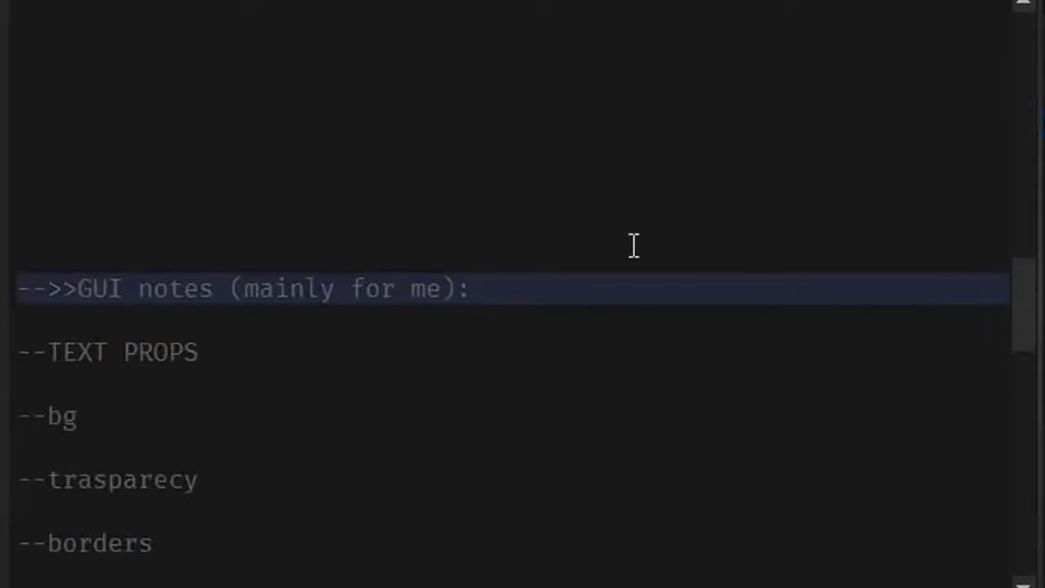
scroll(634, 245, down, 2)
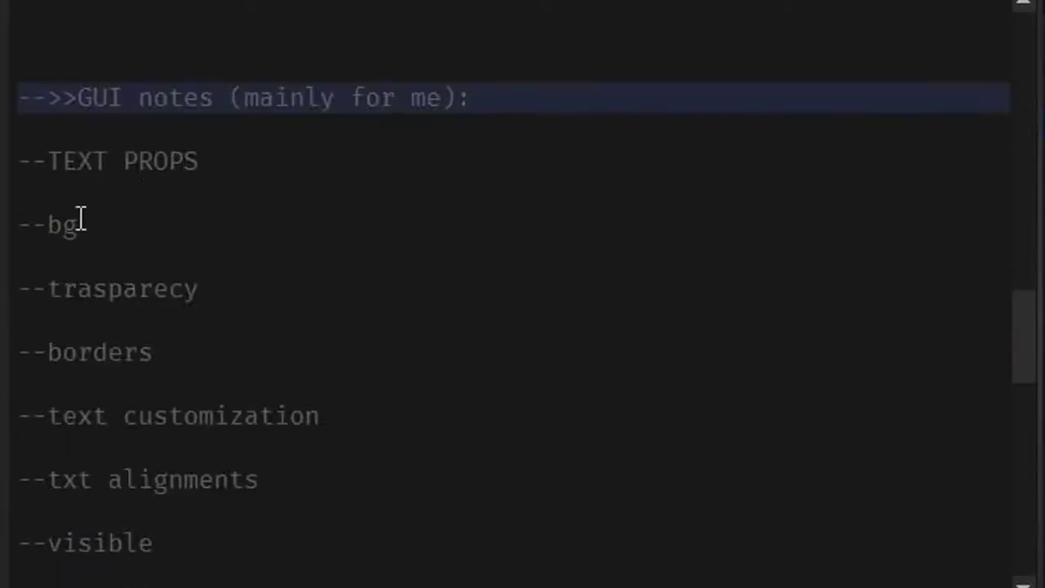
drag(63, 225, 204, 537)
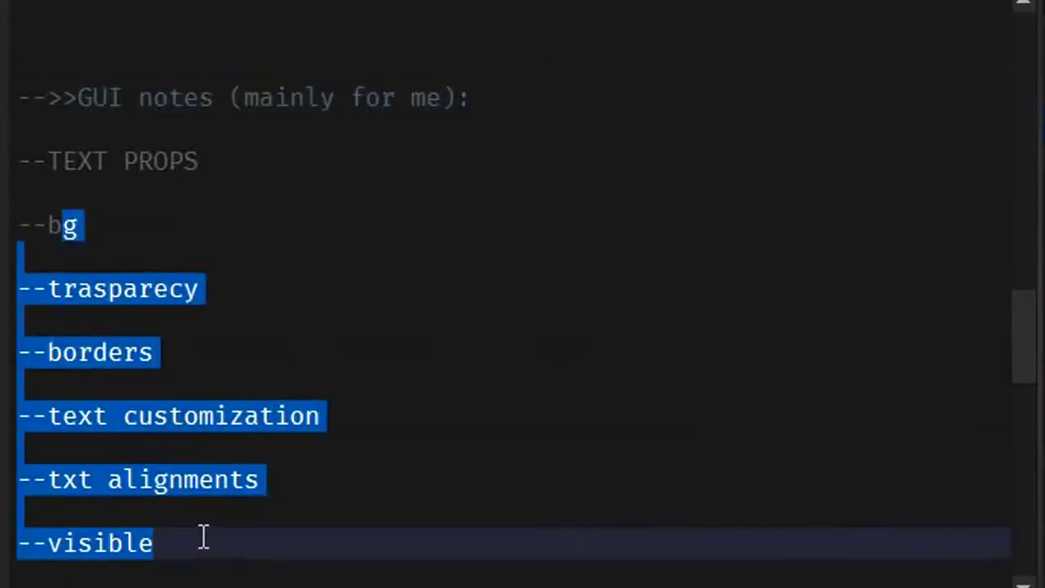
click(205, 515)
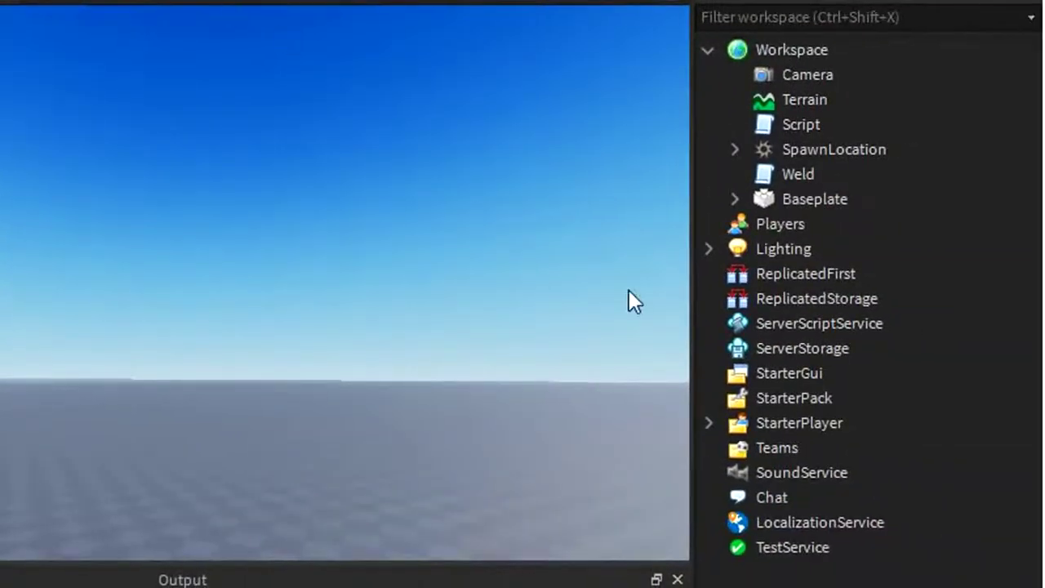
Step: Add a ScreenGui to StarterGui
mouse_move(794, 373)
click(841, 373)
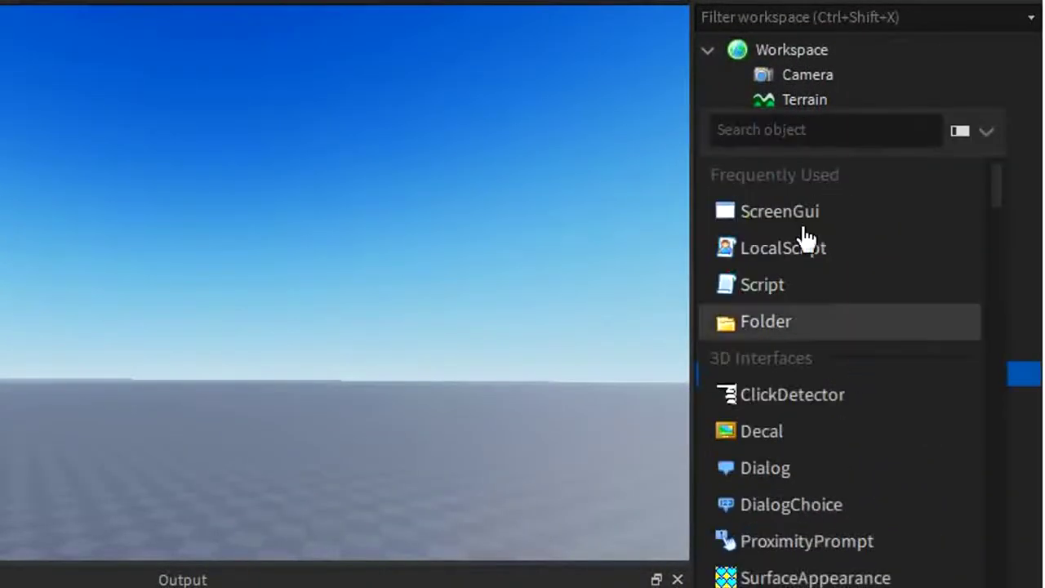
click(933, 214)
Step: Insert a TextLabel into the new ScreenGui
click(759, 399)
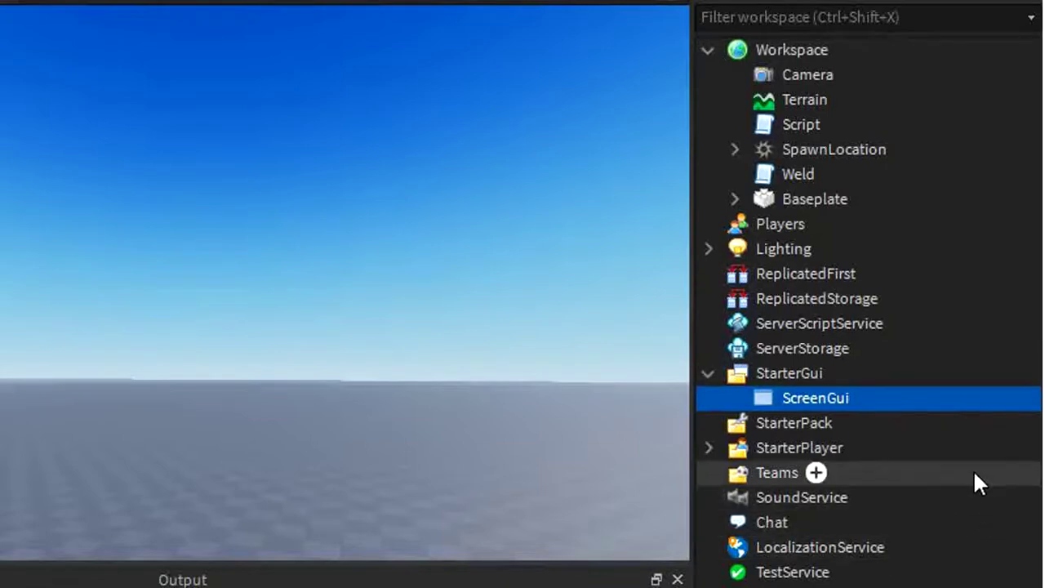
mouse_move(914, 401)
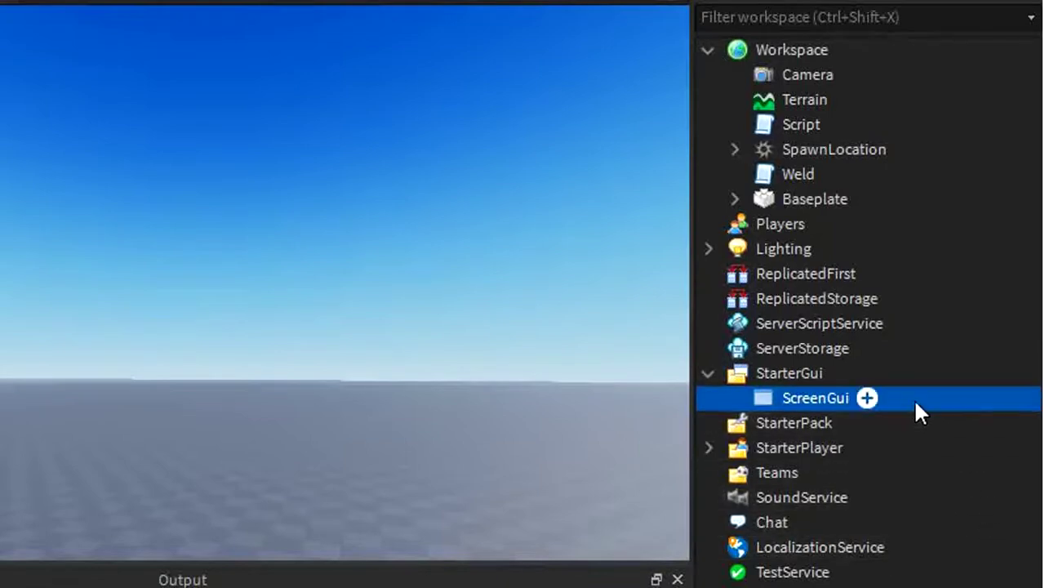
click(870, 397)
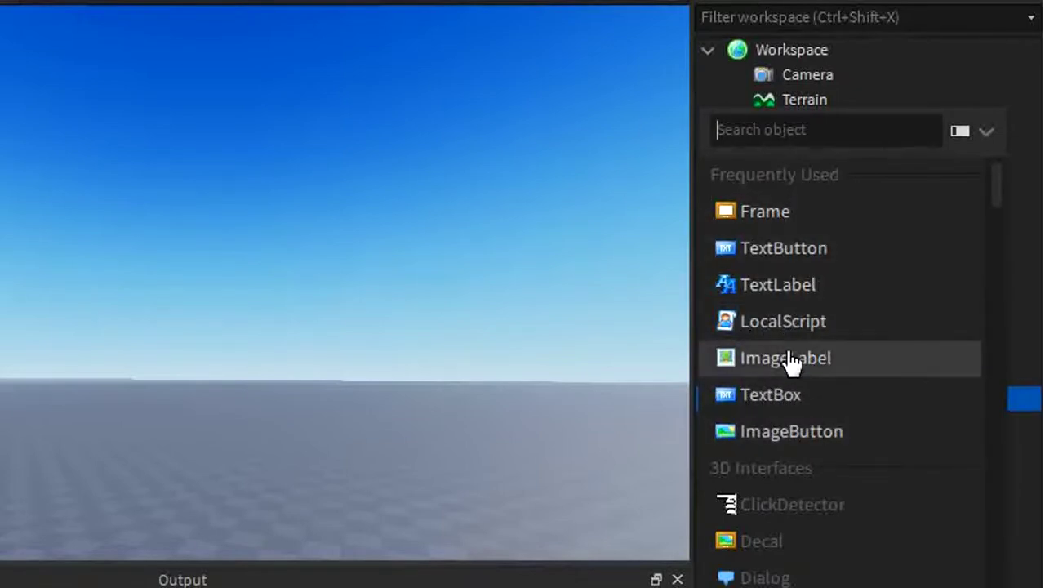
click(784, 285)
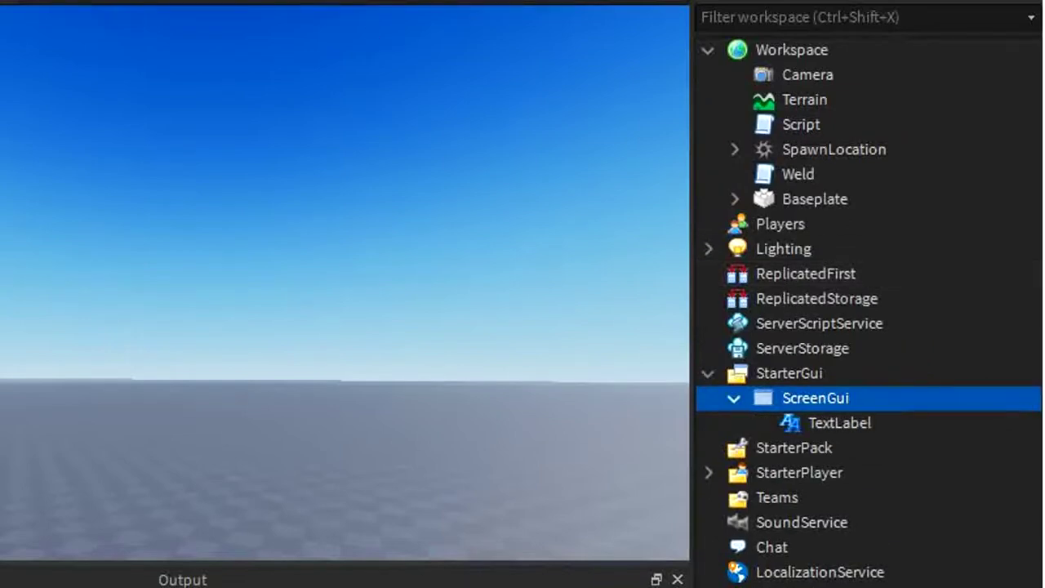
Step: Drag the label into view, resize it to 420 x 225, and move it toward the upper middle
drag(2, 49, 191, 193)
drag(280, 228, 564, 451)
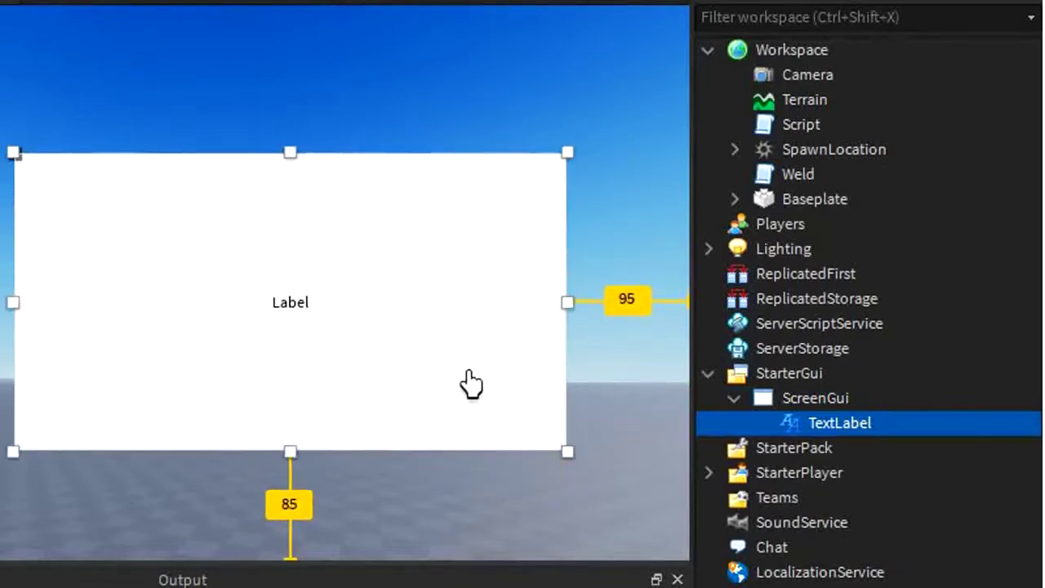
drag(468, 368, 390, 354)
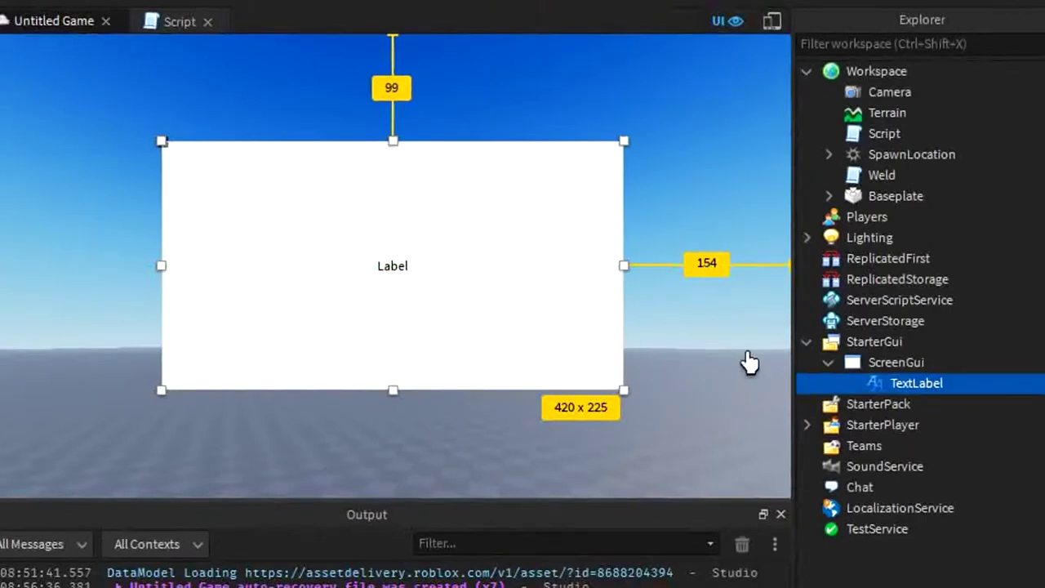
mouse_move(961, 393)
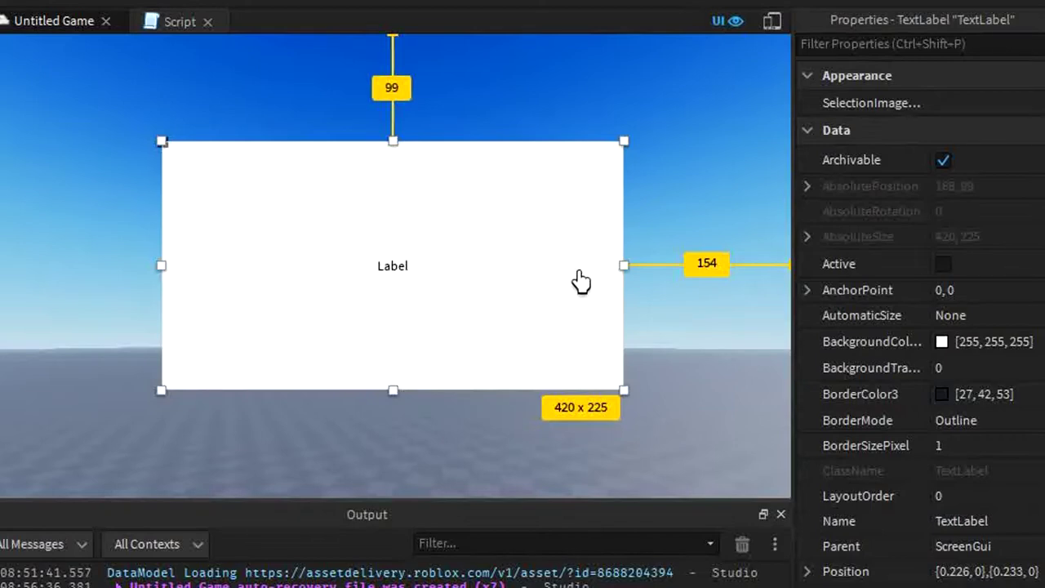
Step: Set BackgroundColor3 to light cyan [179, 255, 247] and try out BackgroundTransparency values
click(942, 338)
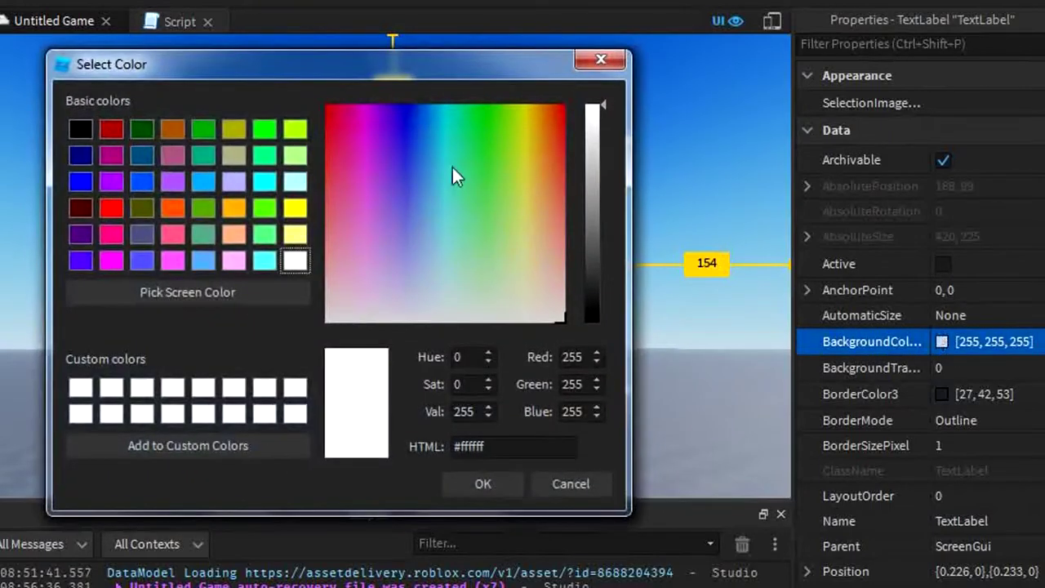
mouse_move(449, 254)
mouse_down()
mouse_move(450, 267)
mouse_move(450, 258)
mouse_up()
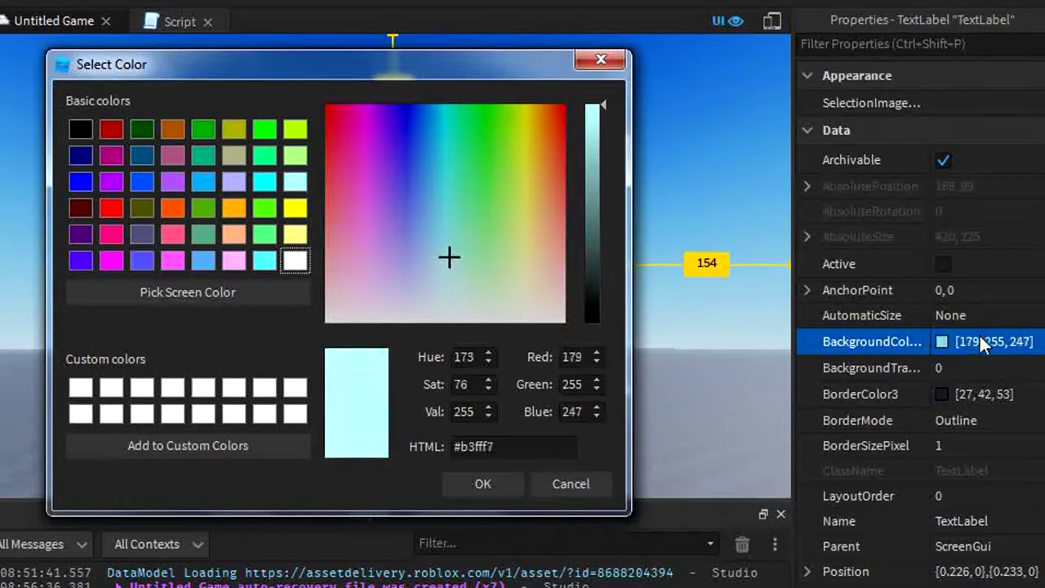
click(484, 484)
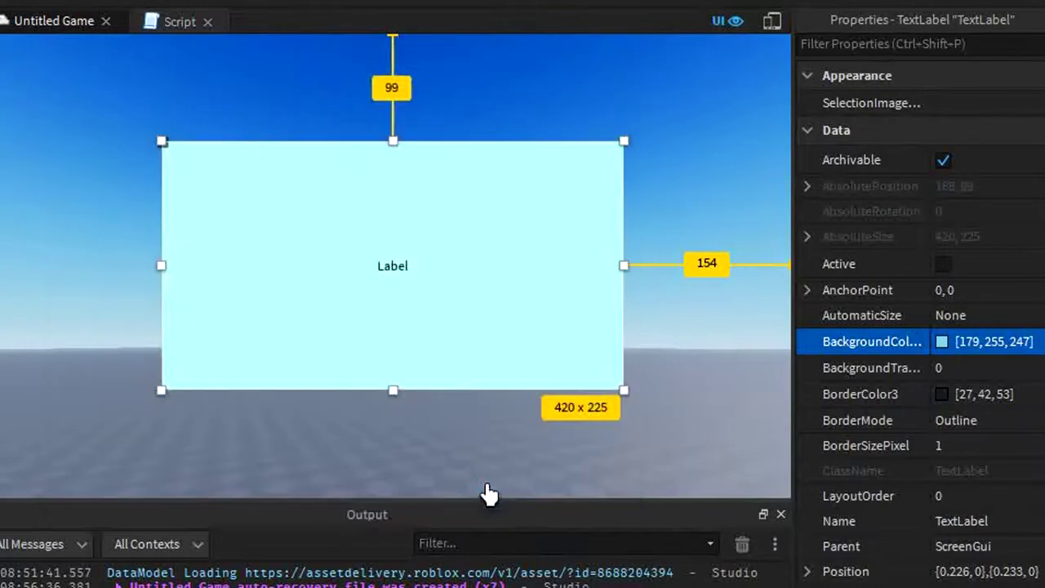
click(938, 367)
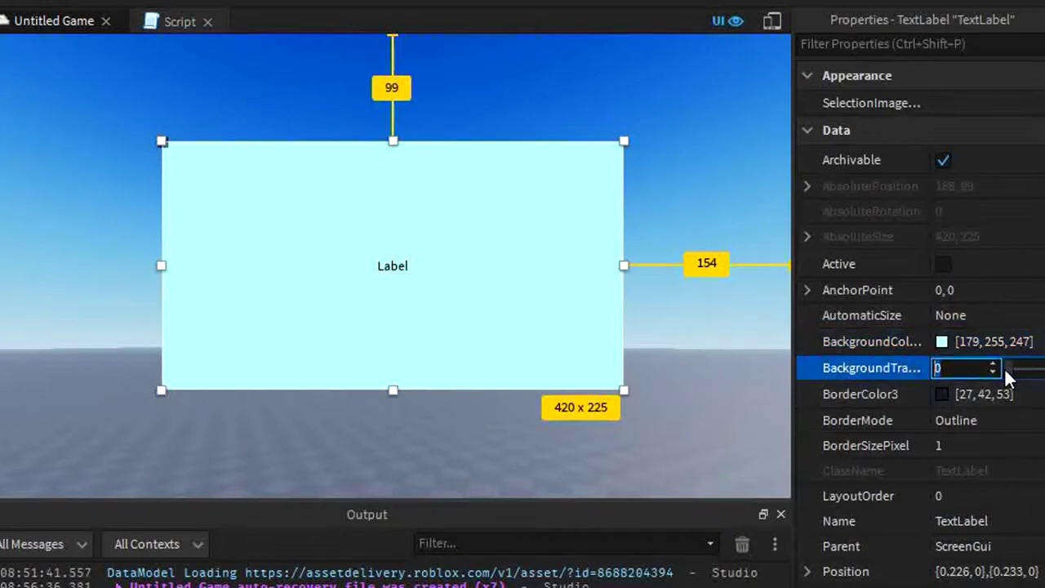
mouse_move(1006, 369)
mouse_down()
mouse_move(1044, 369)
mouse_move(1006, 369)
mouse_up()
Step: Set the label's BorderColor3 to light blue [98, 206, 255]
click(940, 393)
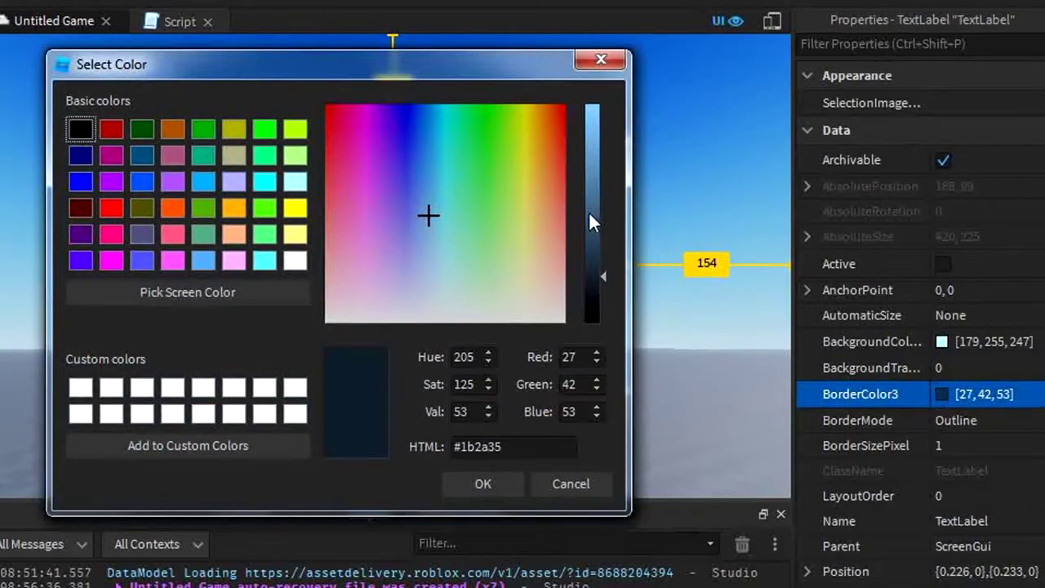
drag(589, 215, 592, 101)
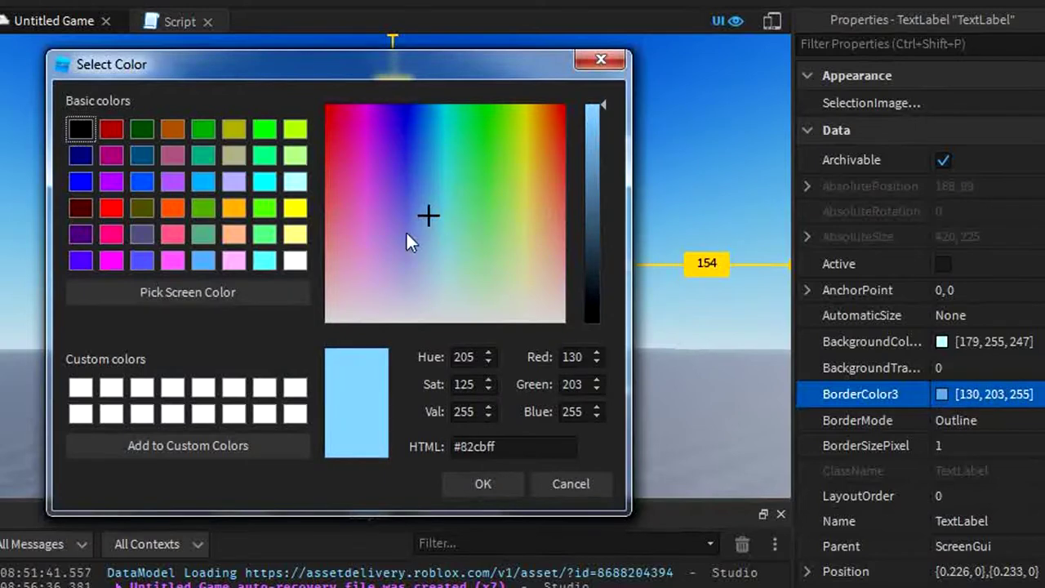
drag(428, 217, 432, 188)
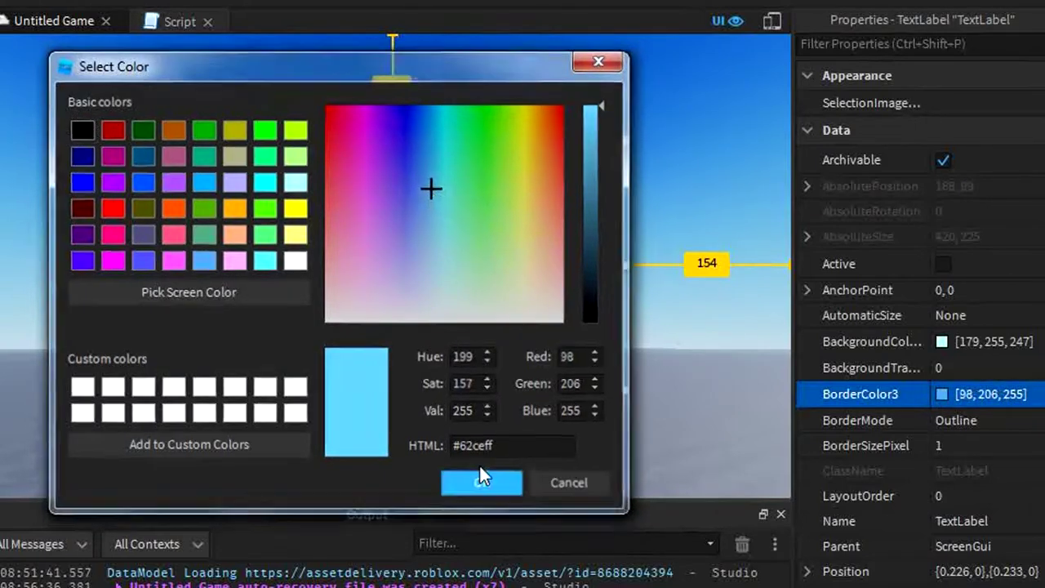
click(482, 482)
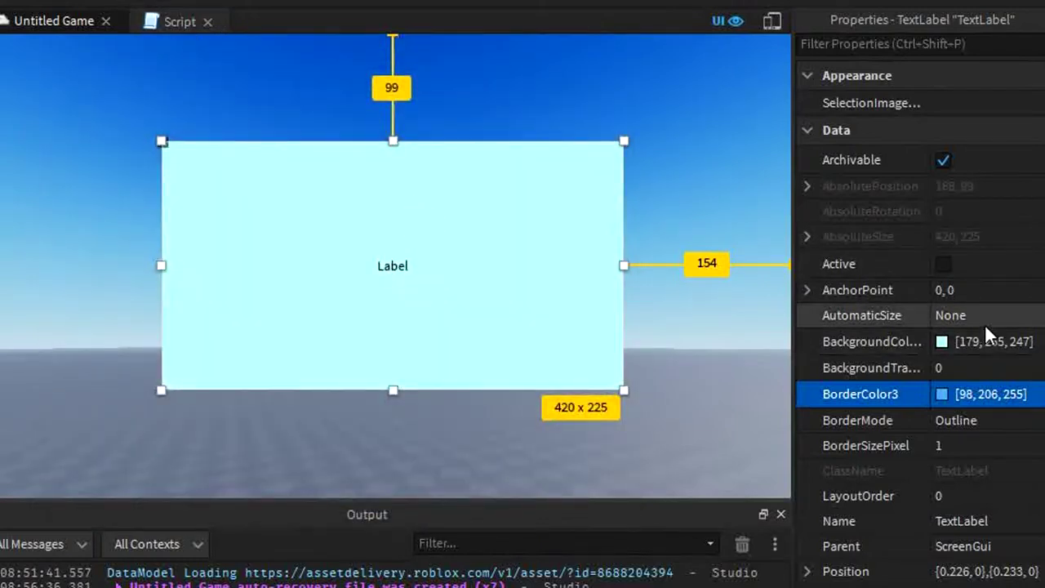
Step: Set BorderSizePixel to 10, then settle on 9
click(955, 445)
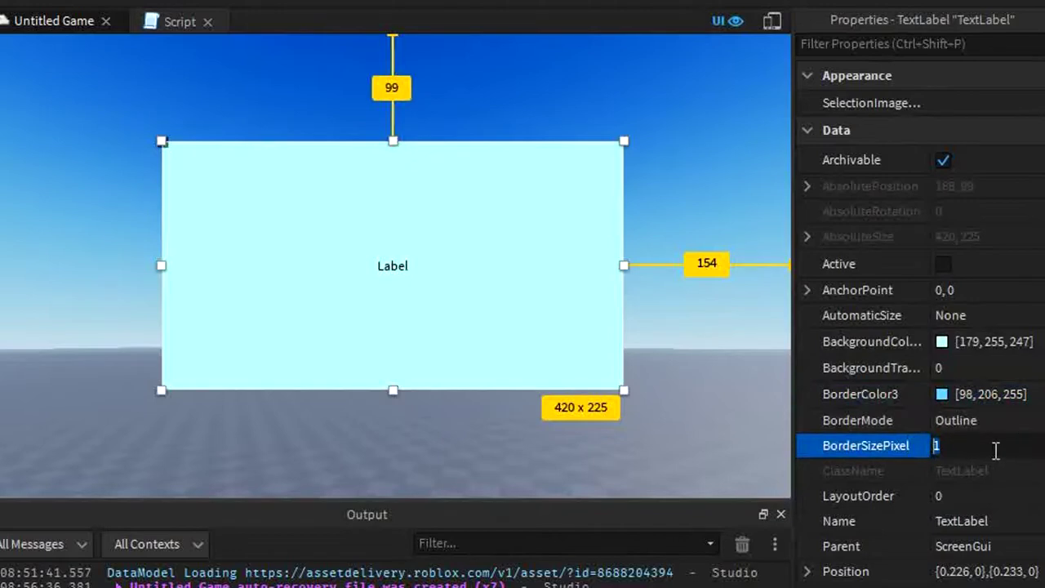
text(10)
key(Return)
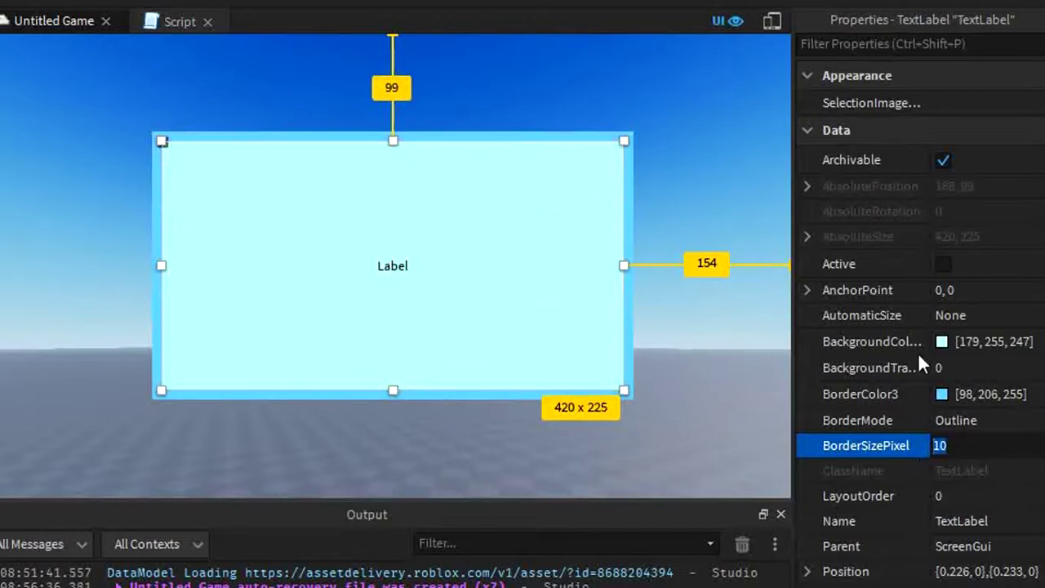
text(9)
key(Return)
click(939, 367)
scroll(875, 417, down, 4)
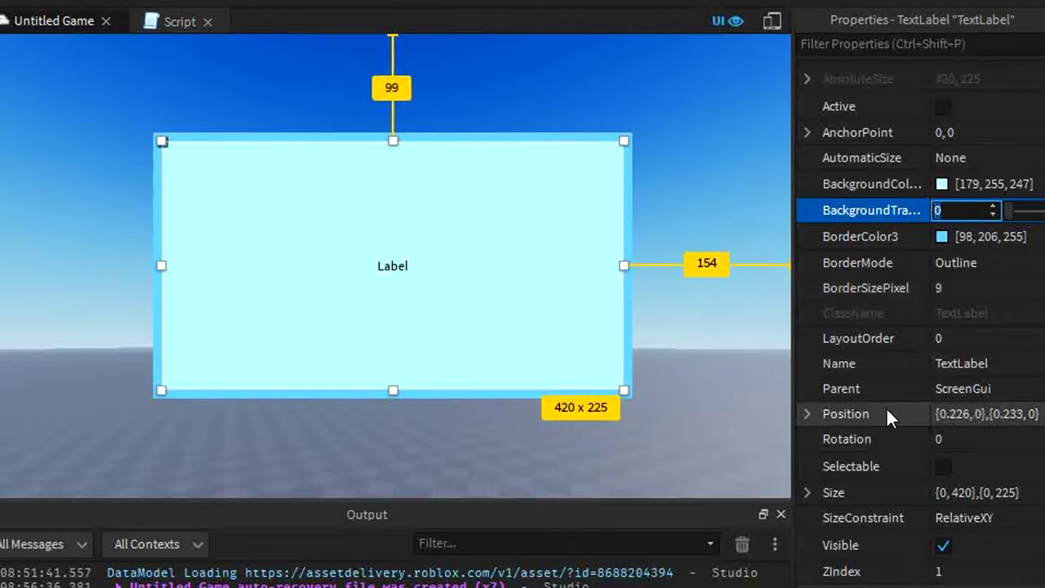
click(809, 412)
click(808, 413)
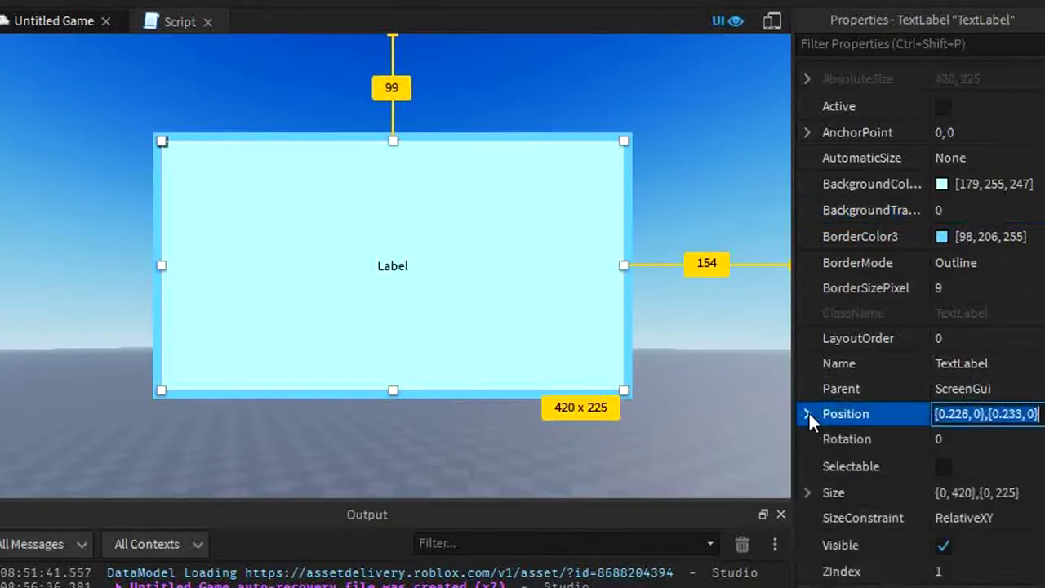
click(807, 493)
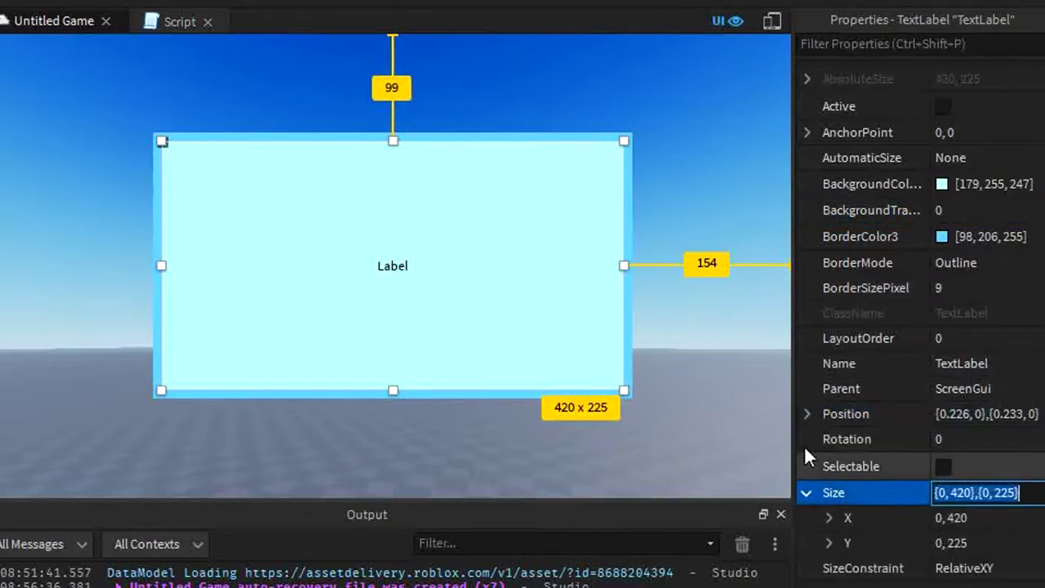
click(808, 492)
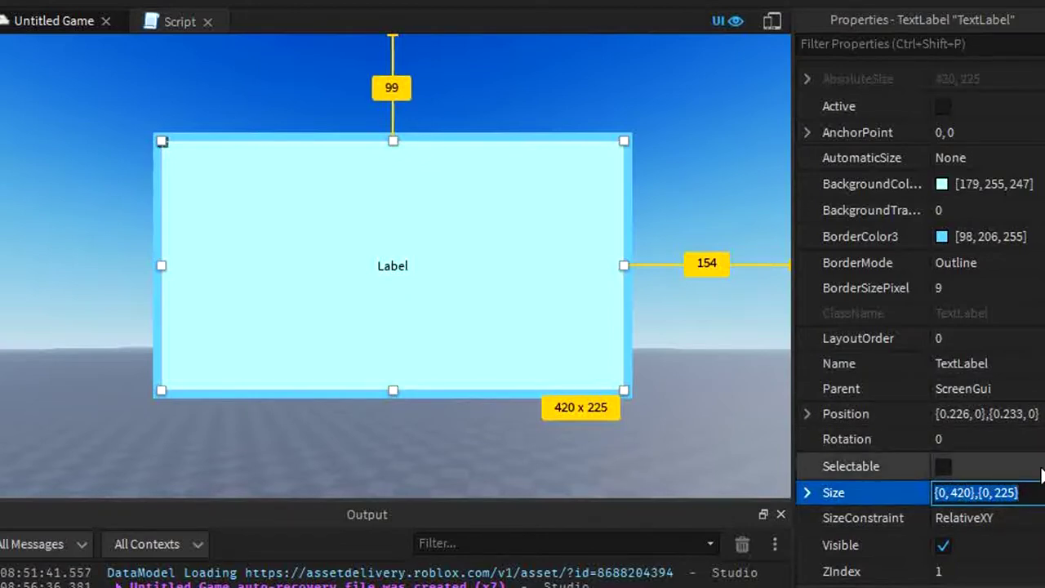
click(896, 468)
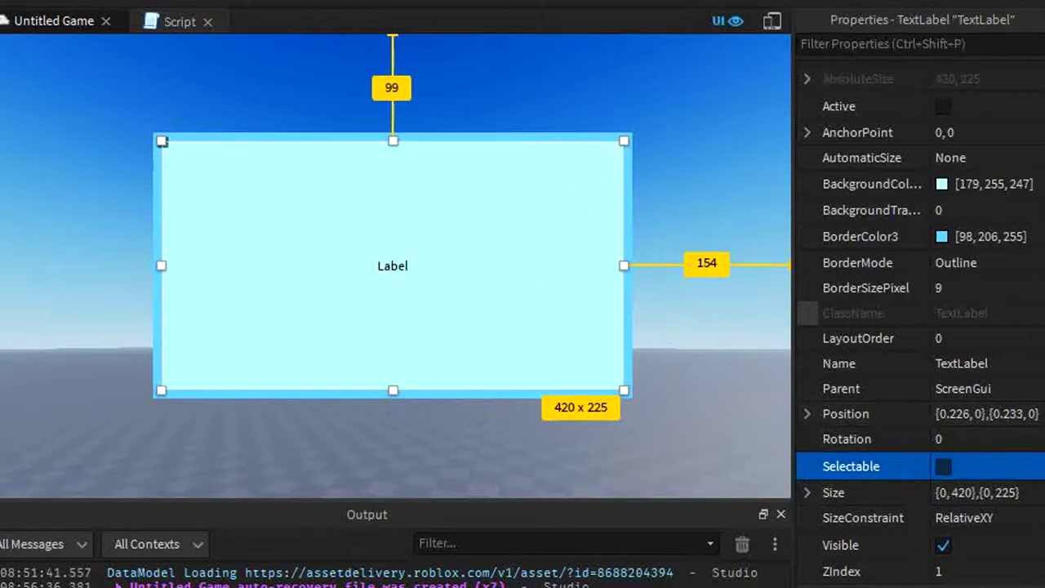
scroll(998, 301, down, 4)
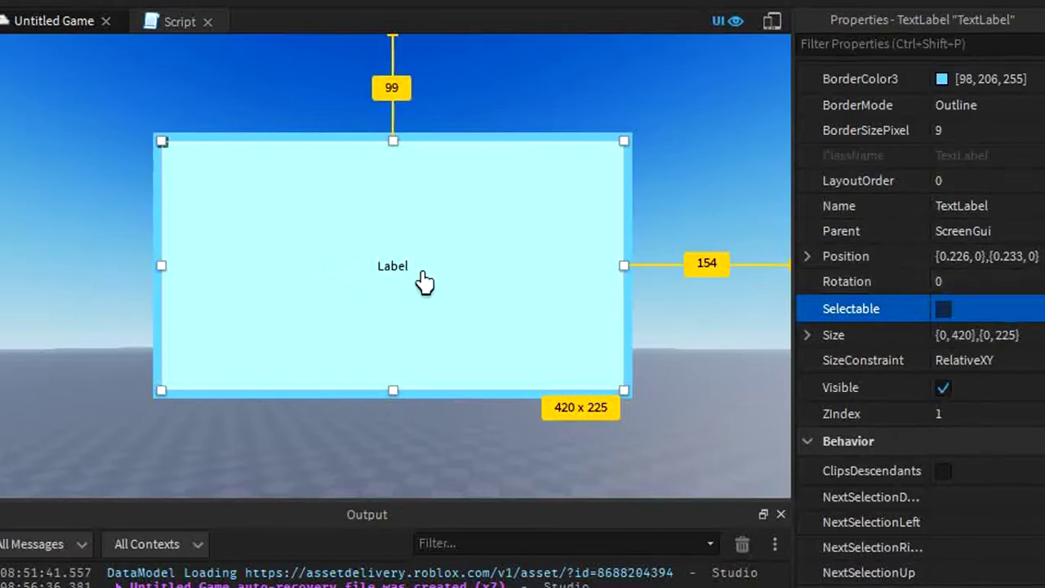
Step: Set the label's Font to Code
scroll(950, 387, down, 6)
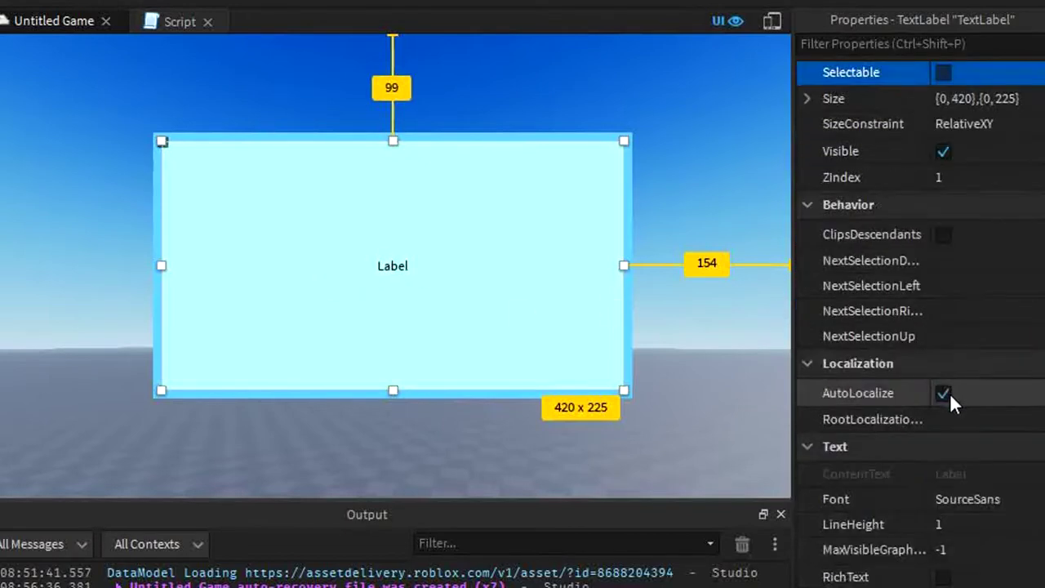
scroll(950, 392, down, 8)
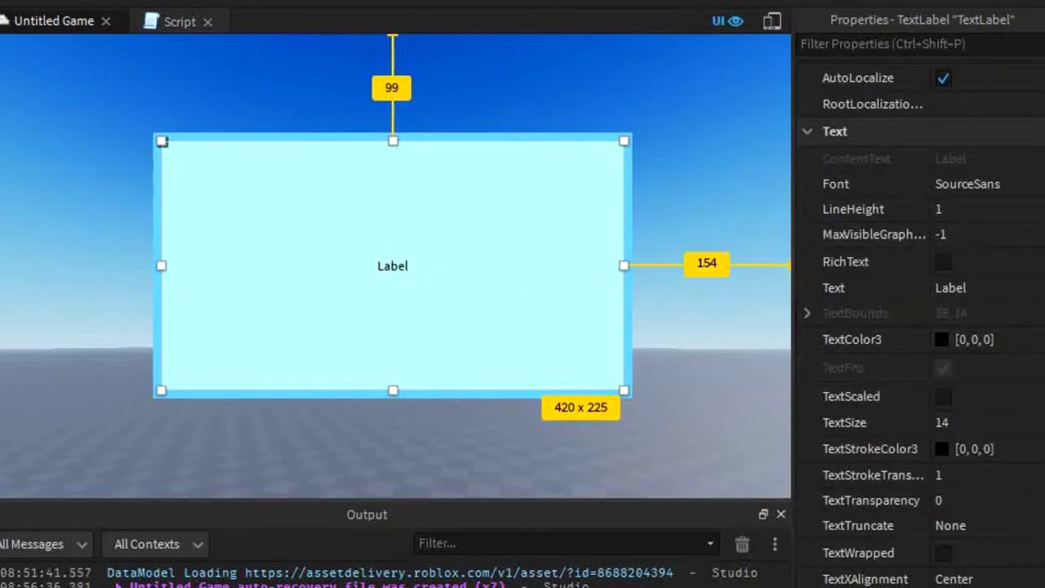
click(998, 182)
click(998, 184)
scroll(996, 264, up, 5)
scroll(996, 261, up, 2)
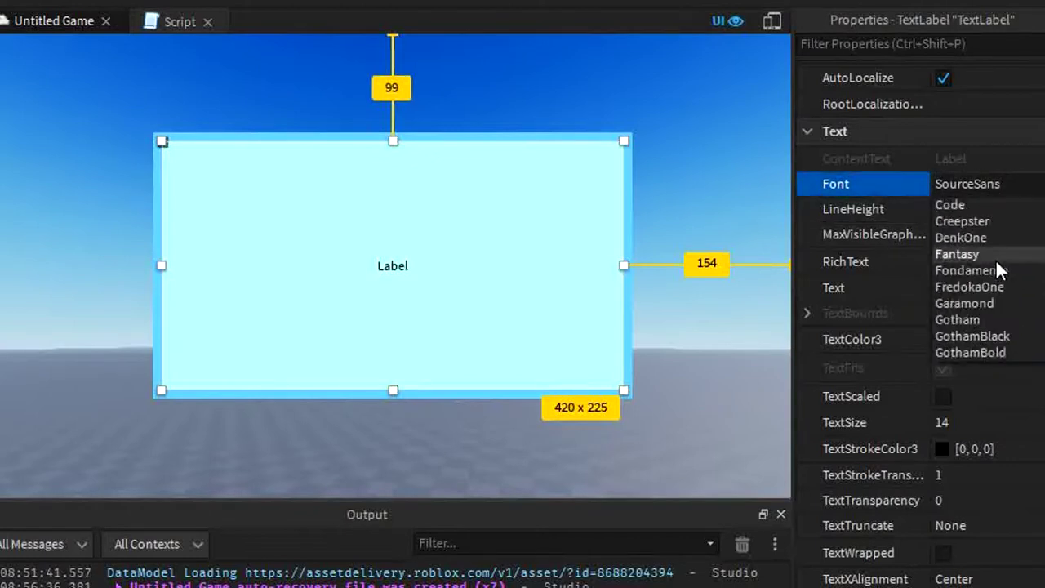
scroll(982, 251, up, 1)
scroll(982, 251, down, 1)
click(968, 205)
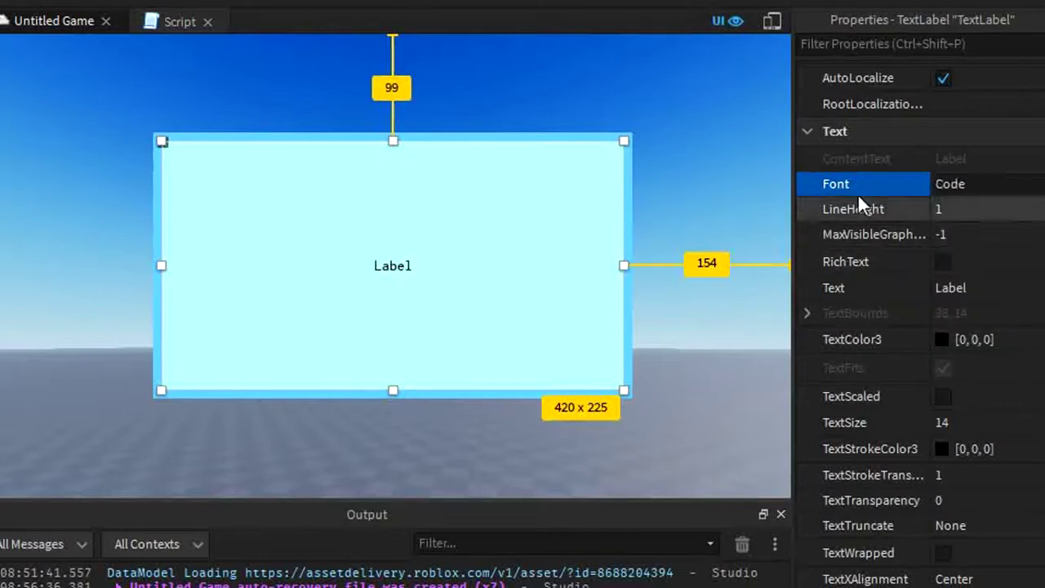
Step: Set the Text to 'Coders' with a dark blue [4, 13, 136] TextColor3
click(967, 287)
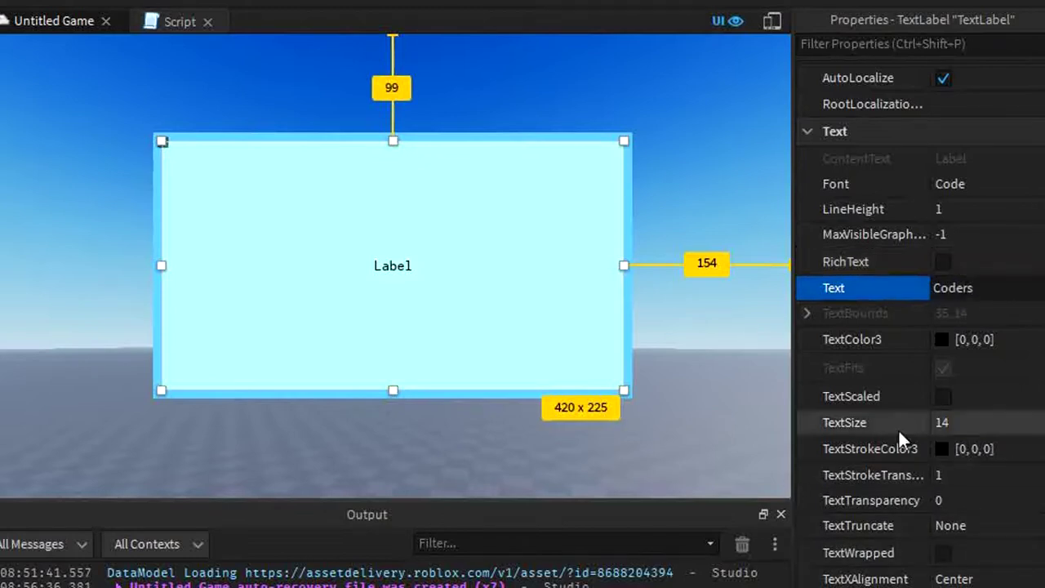
click(937, 340)
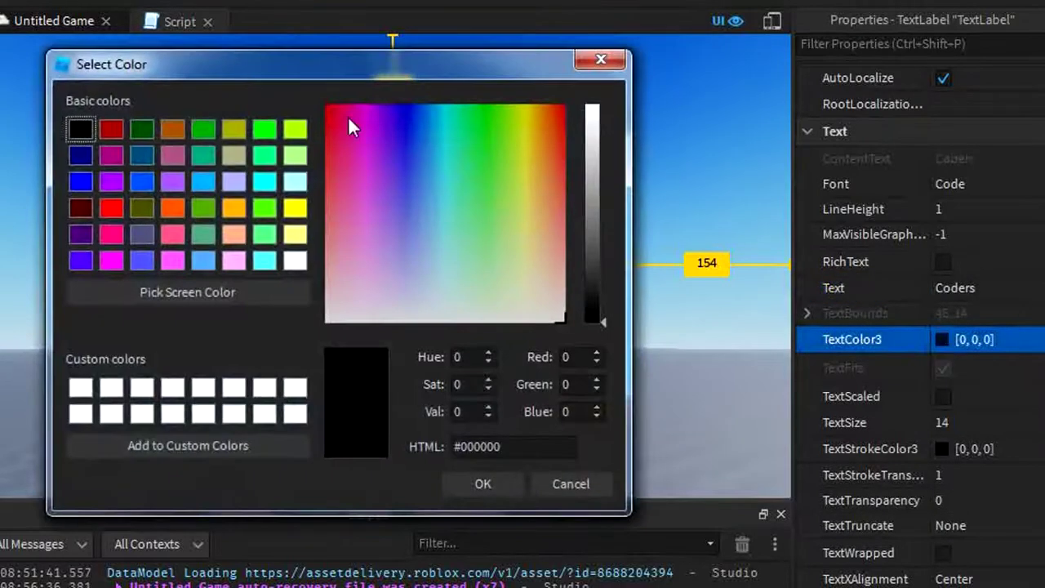
drag(594, 200, 592, 112)
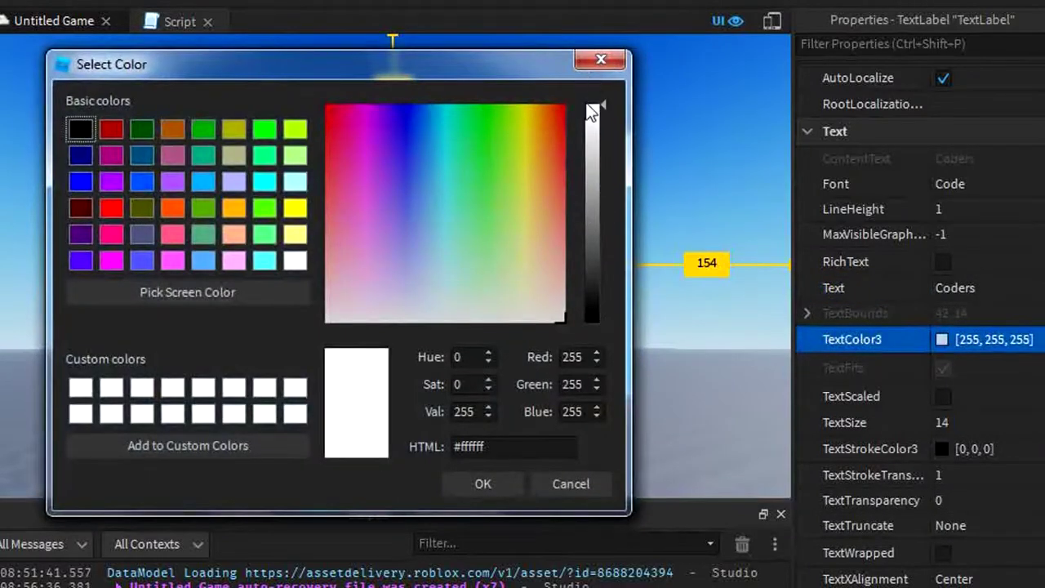
click(499, 483)
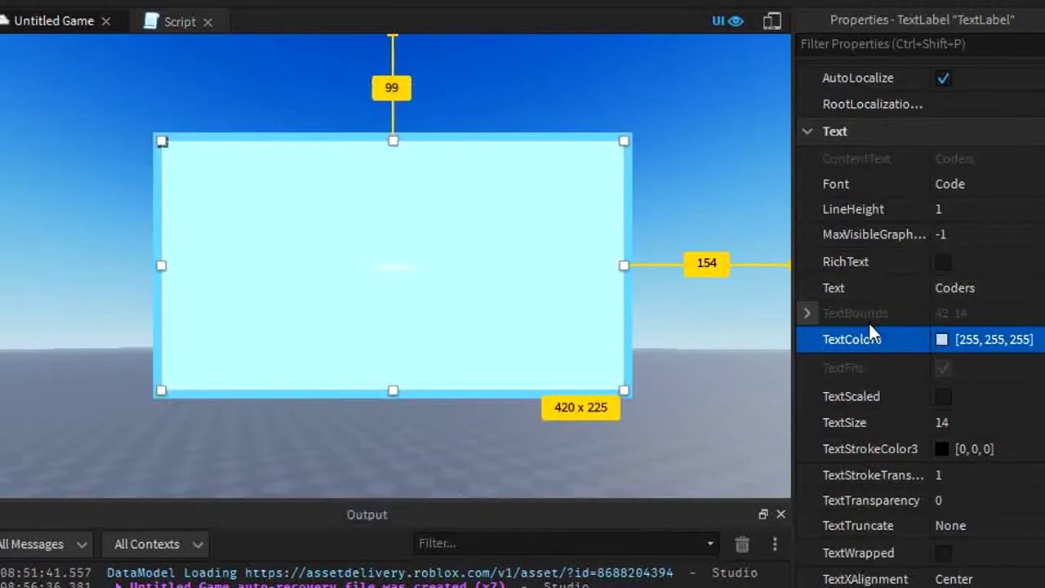
click(942, 339)
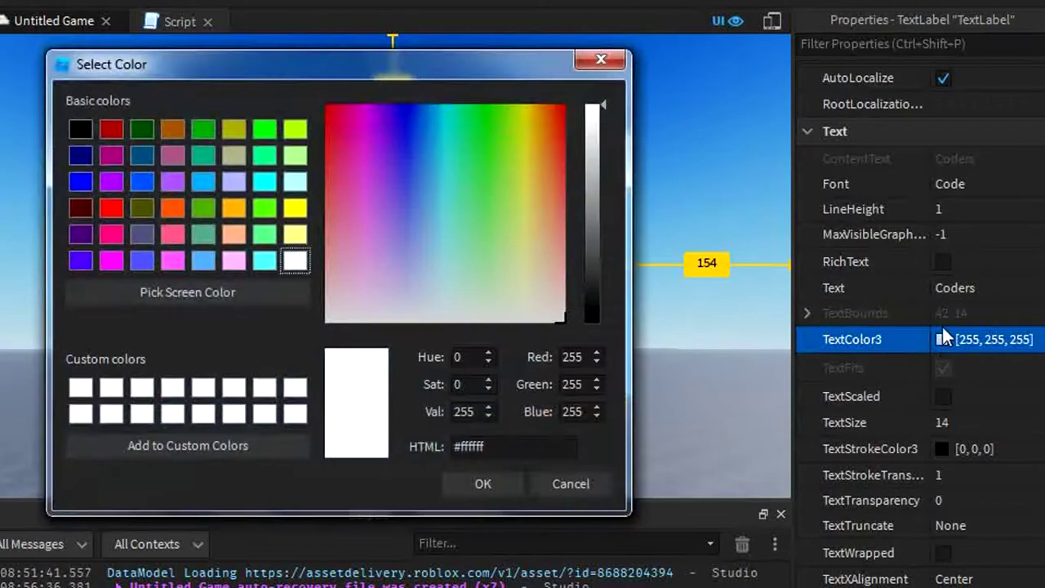
drag(593, 258, 594, 281)
drag(404, 155, 408, 113)
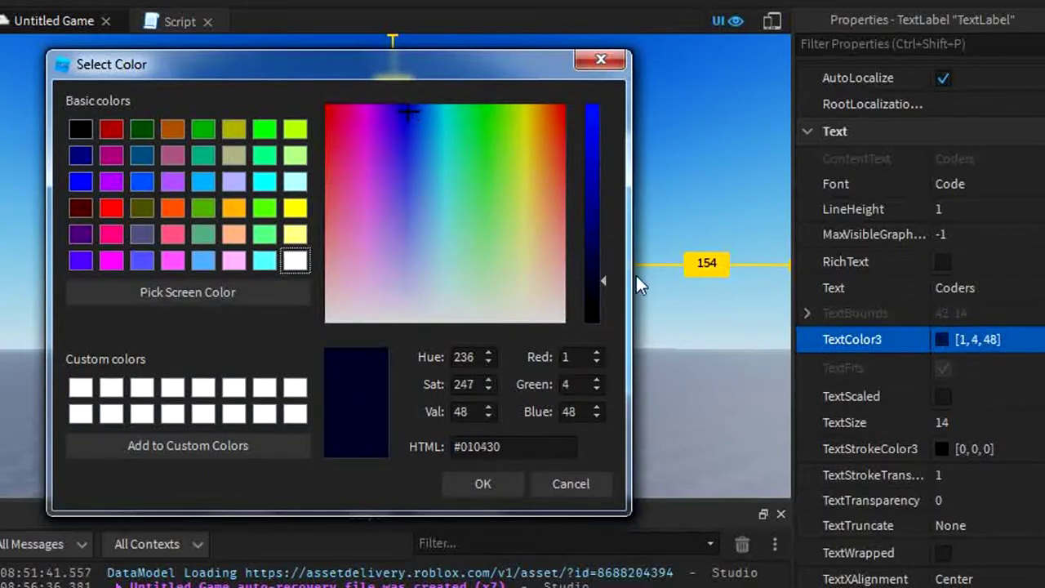
drag(603, 272, 595, 205)
click(496, 476)
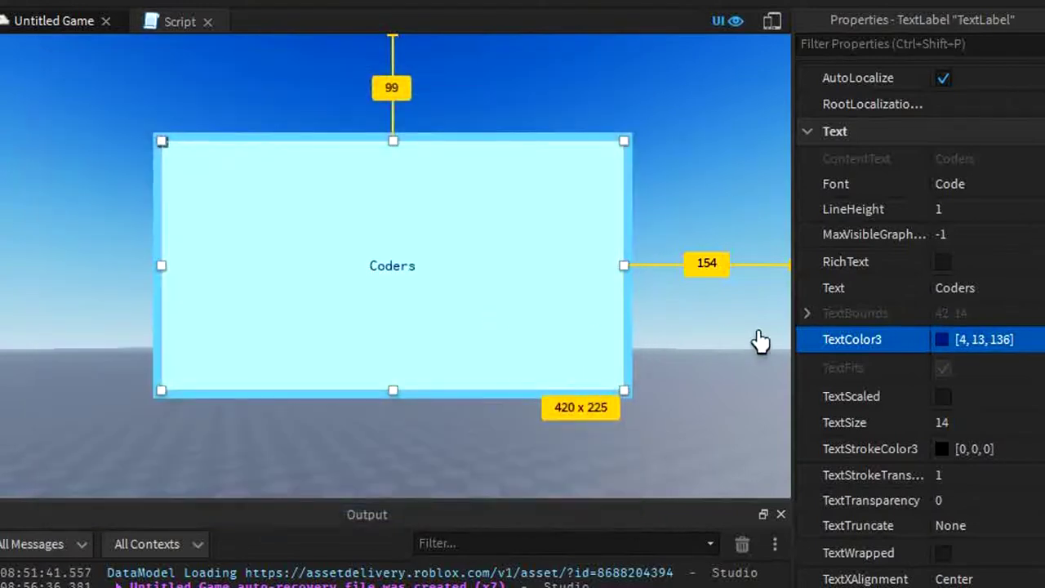
Step: Set TextSize to 100
click(954, 423)
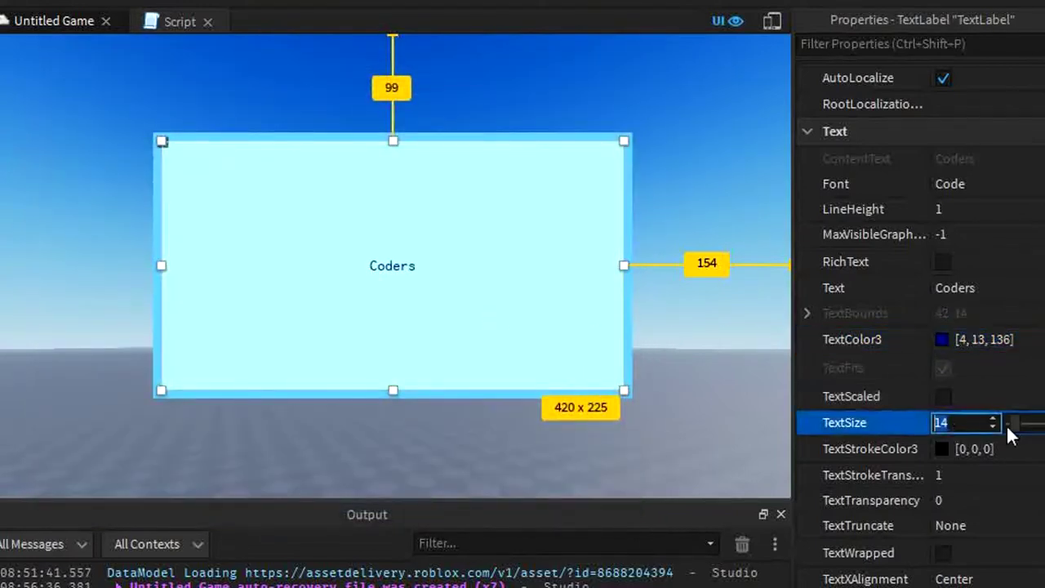
drag(1020, 433, 1044, 433)
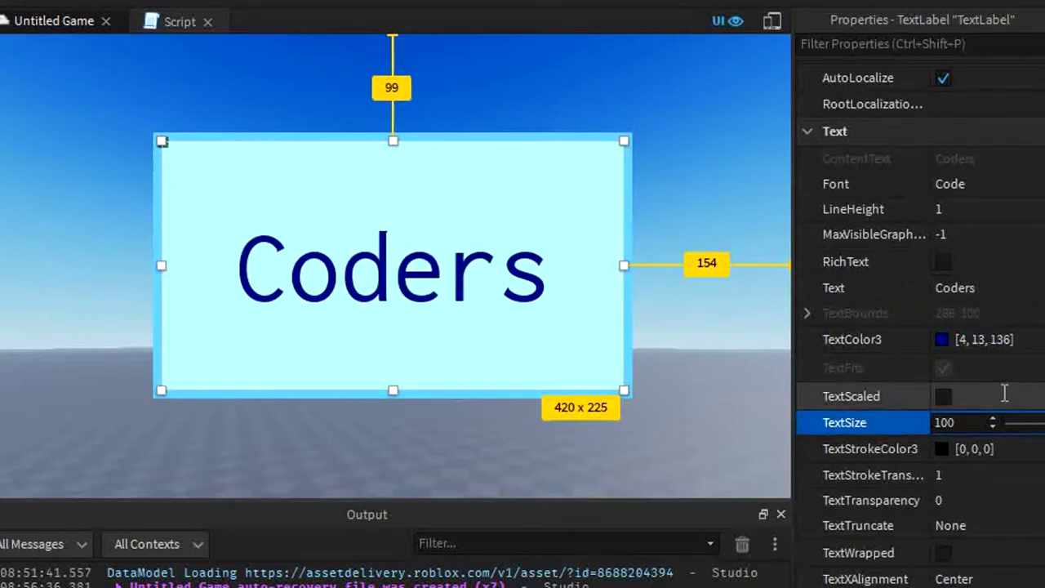
scroll(829, 424, down, 3)
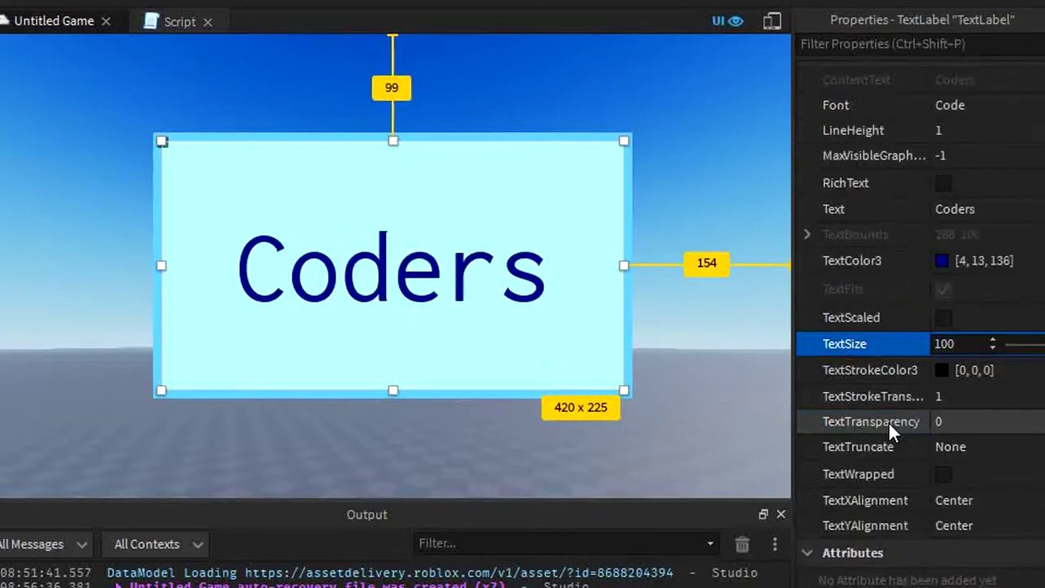
Step: Set TextStrokeColor3 to a very dark blue [6, 0, 40]
click(954, 367)
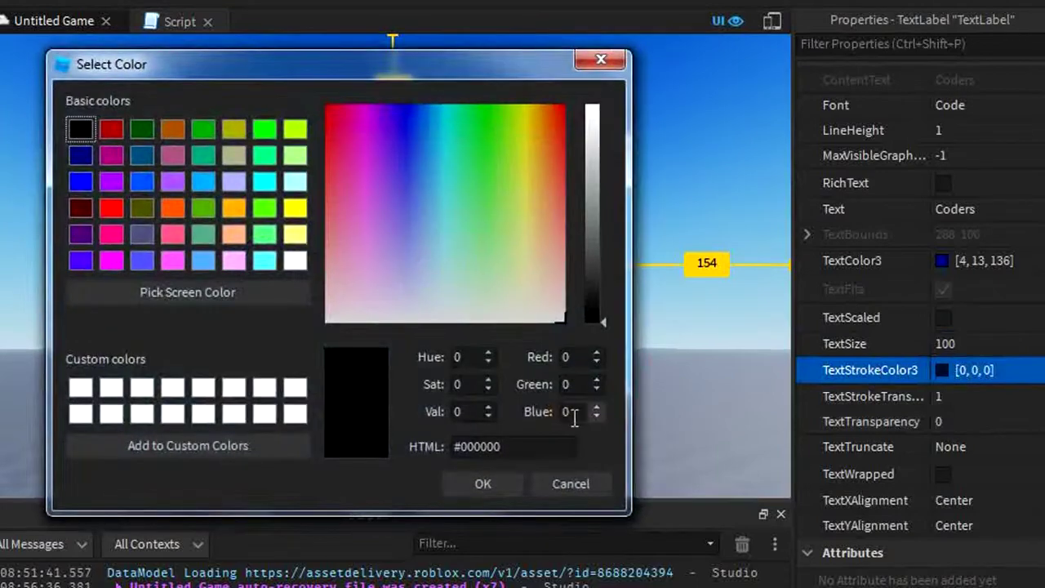
click(576, 482)
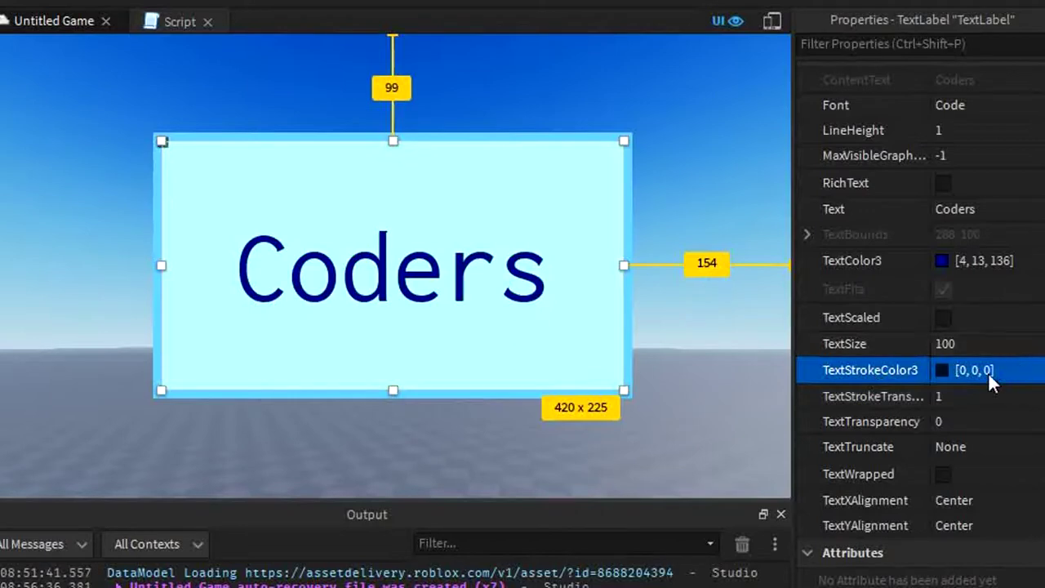
click(945, 368)
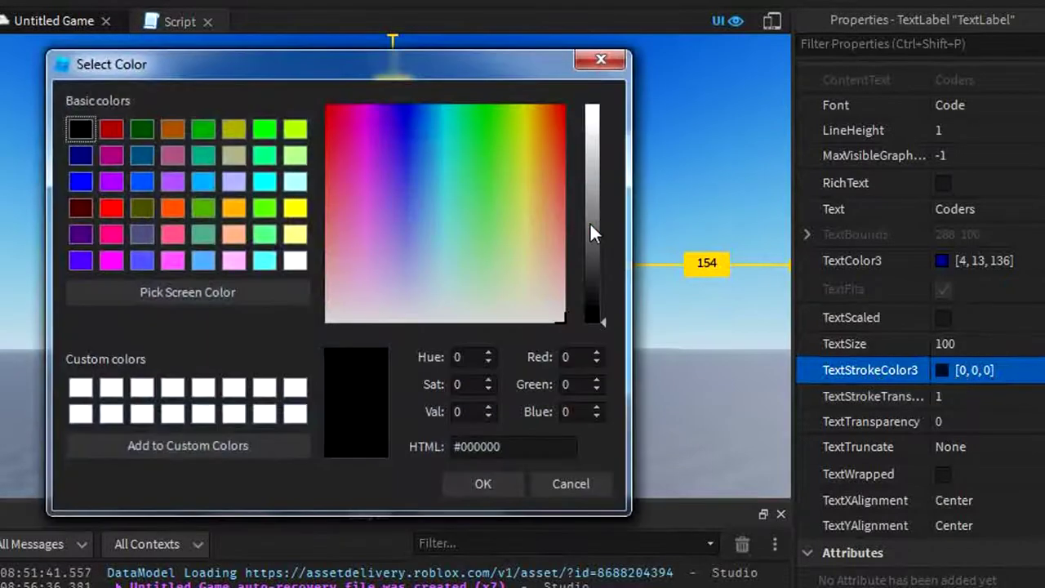
click(602, 59)
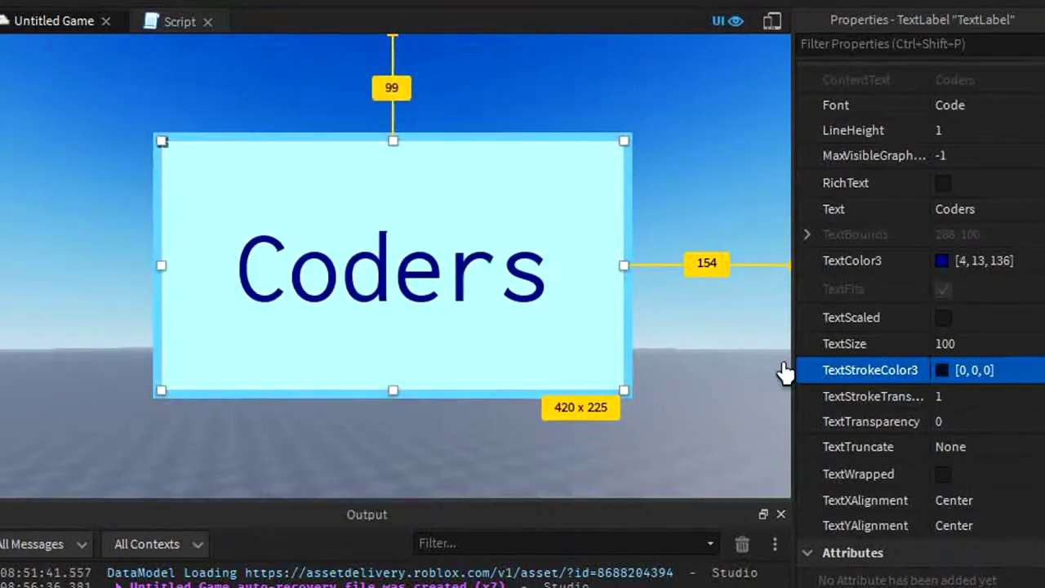
click(942, 370)
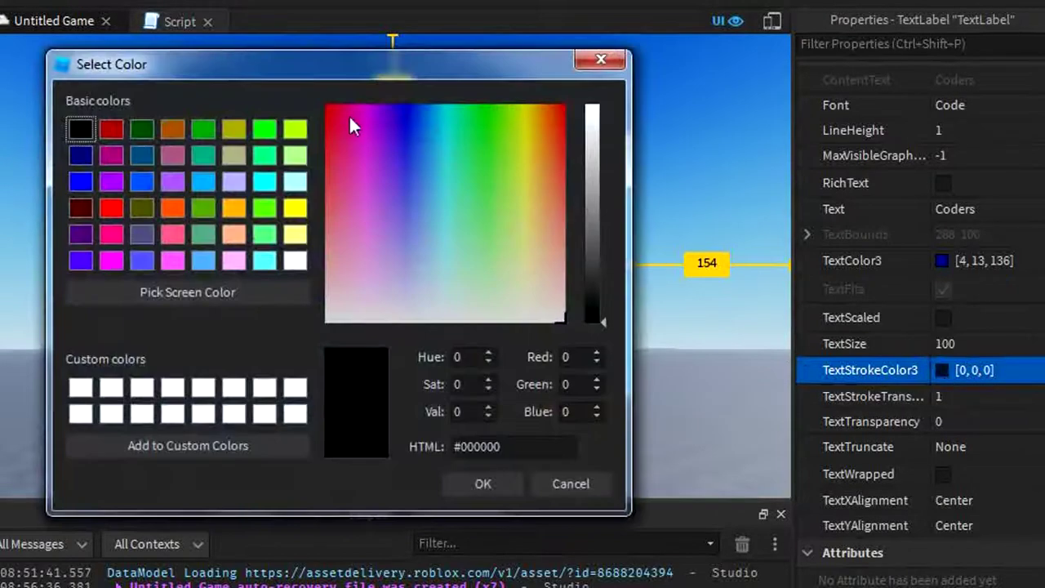
drag(412, 109, 406, 104)
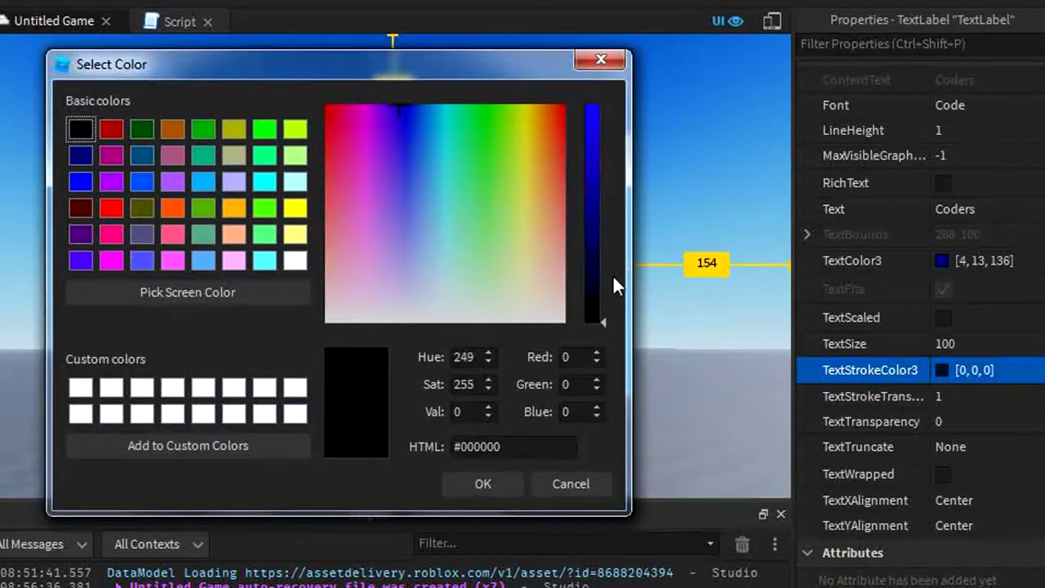
mouse_move(586, 278)
mouse_down()
mouse_move(590, 264)
mouse_move(590, 286)
mouse_up()
click(519, 484)
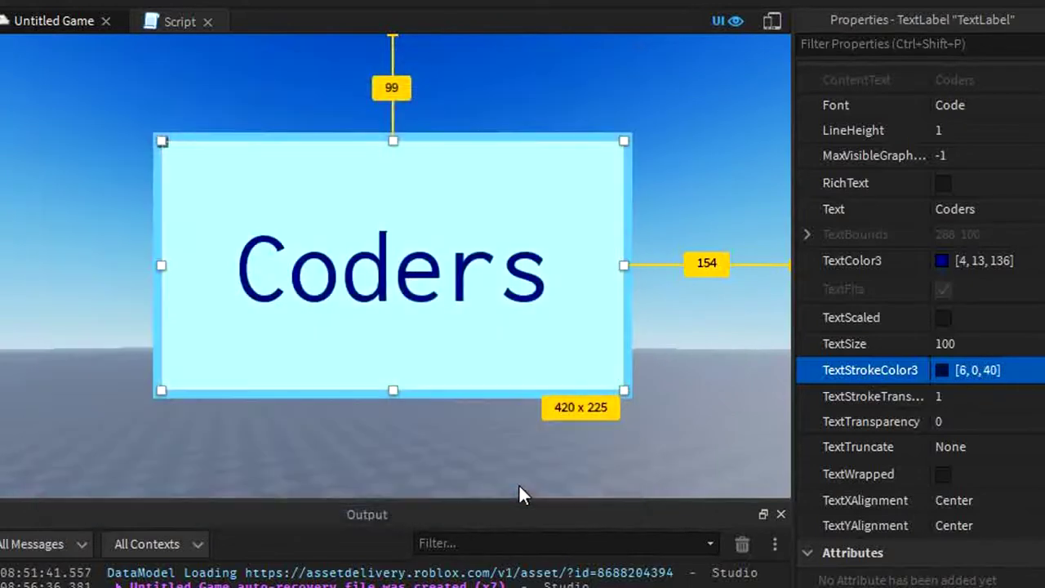
Step: Try partial TextStrokeTransparency values, then set it to 0 for a fully opaque outline
click(945, 396)
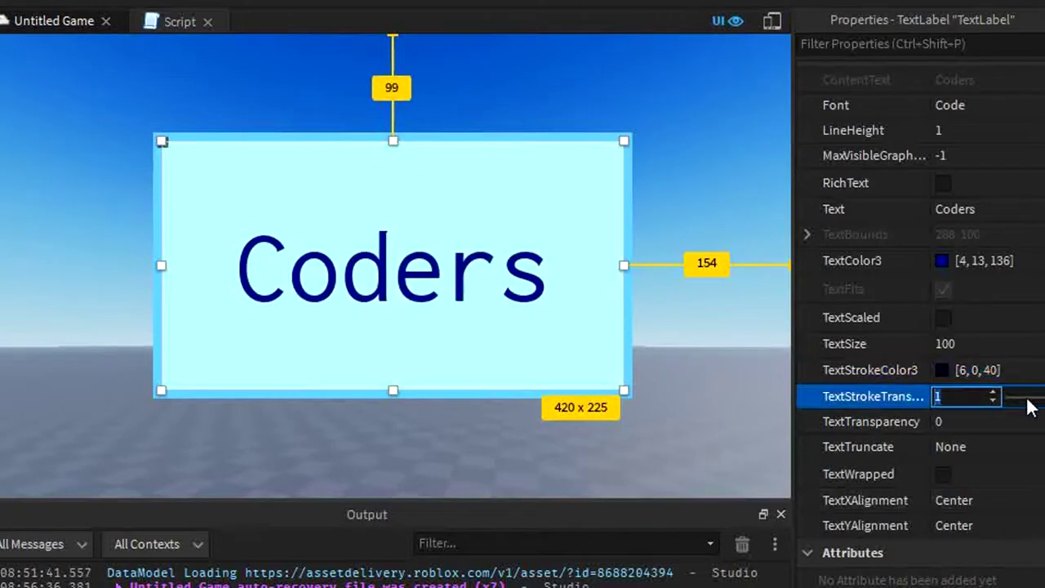
mouse_move(1027, 405)
mouse_down()
mouse_move(1041, 398)
mouse_move(990, 395)
mouse_up()
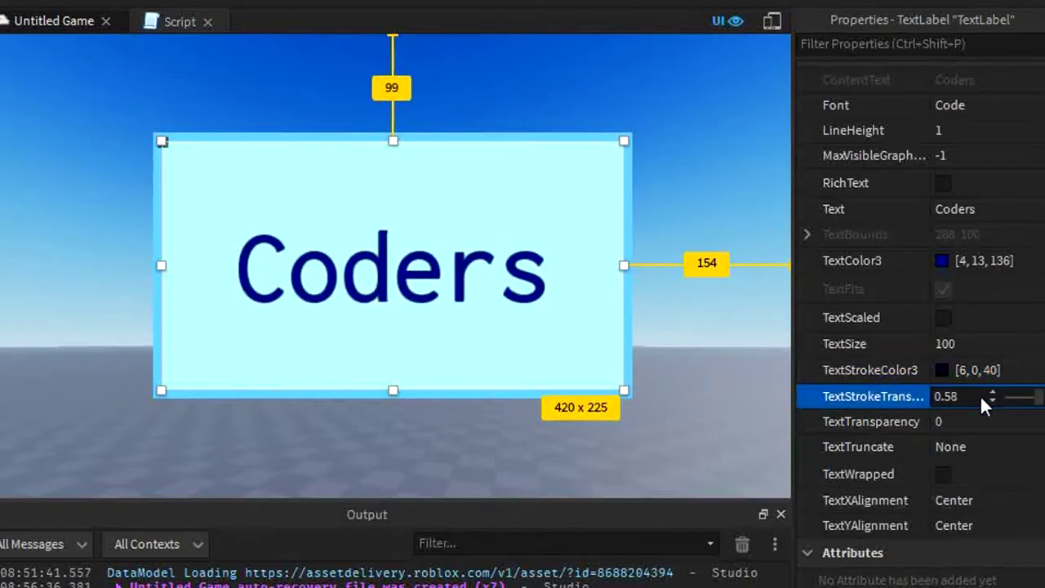
click(1004, 398)
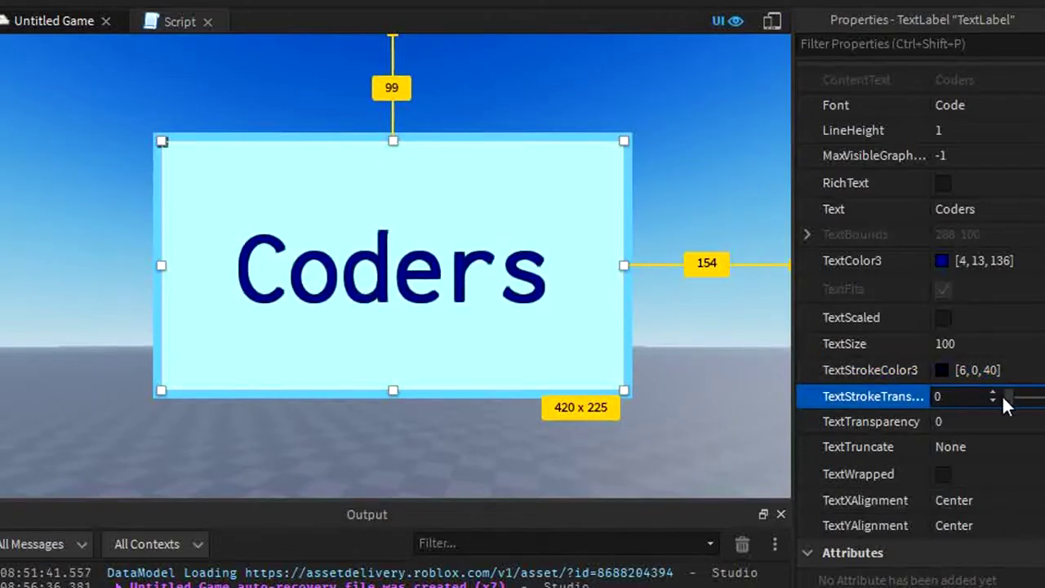
click(970, 423)
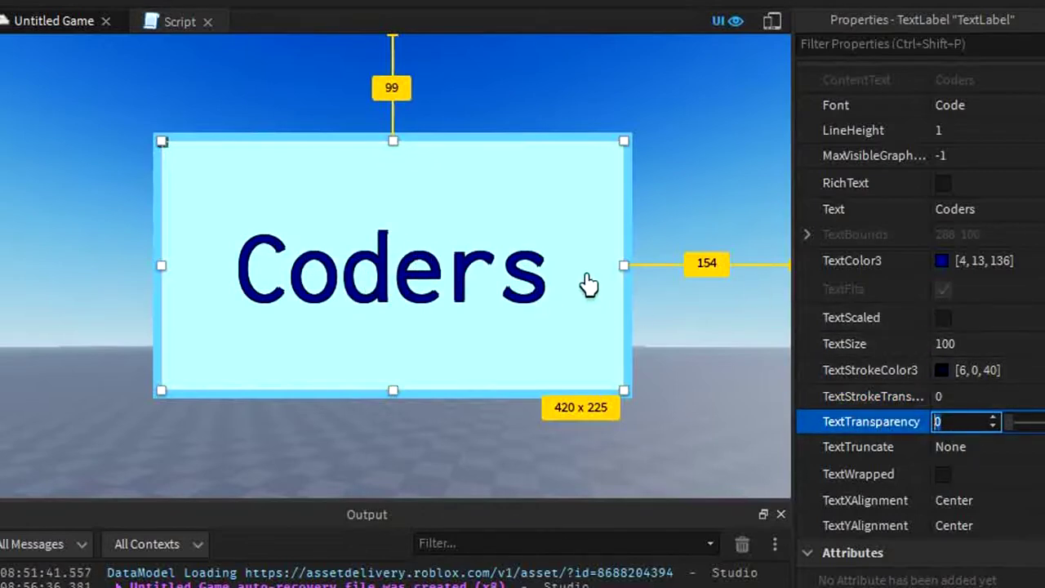
click(974, 396)
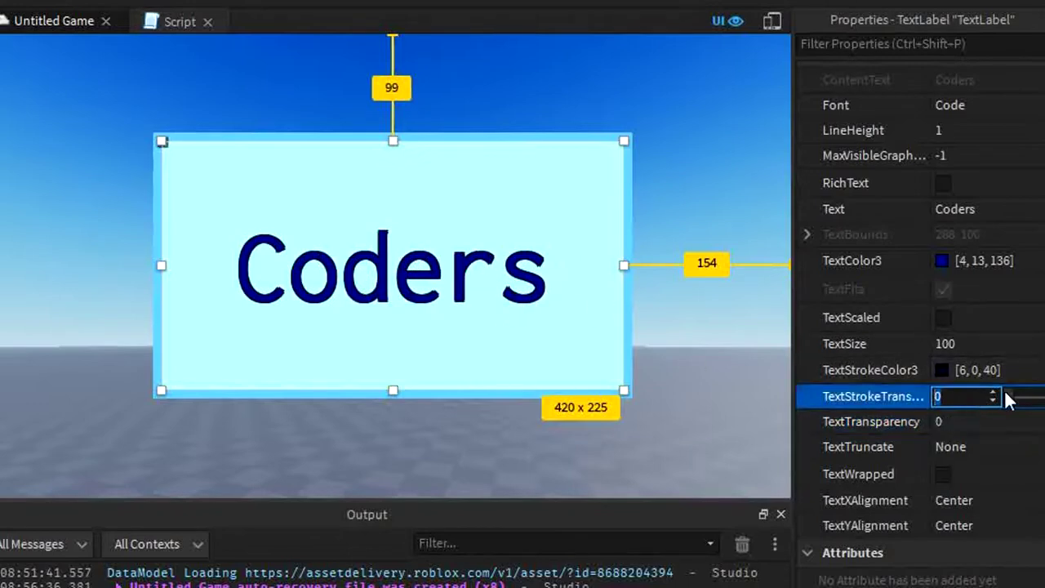
mouse_move(1009, 396)
mouse_down()
mouse_move(1020, 396)
mouse_move(992, 392)
mouse_up()
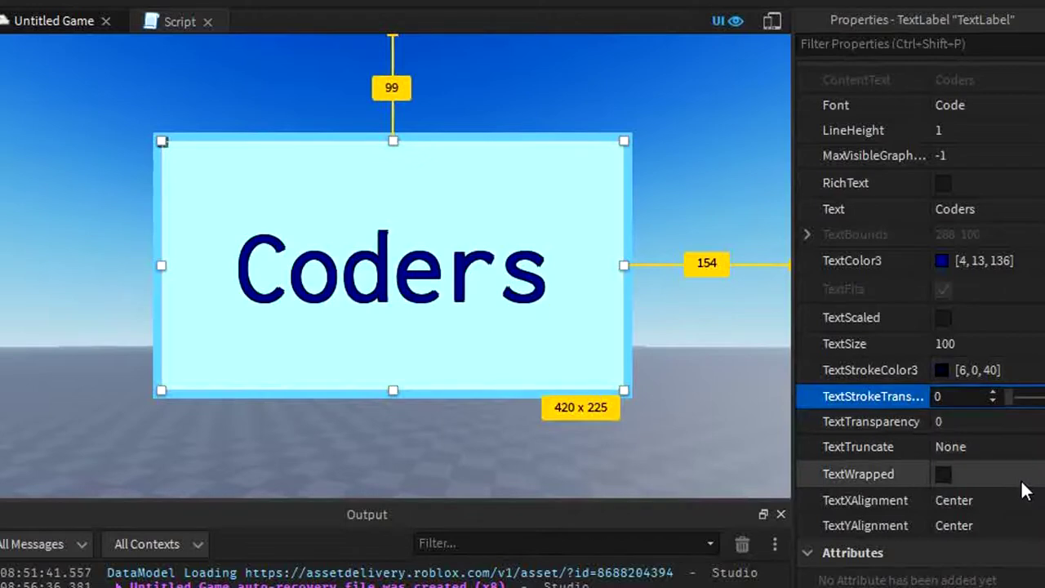
click(1025, 423)
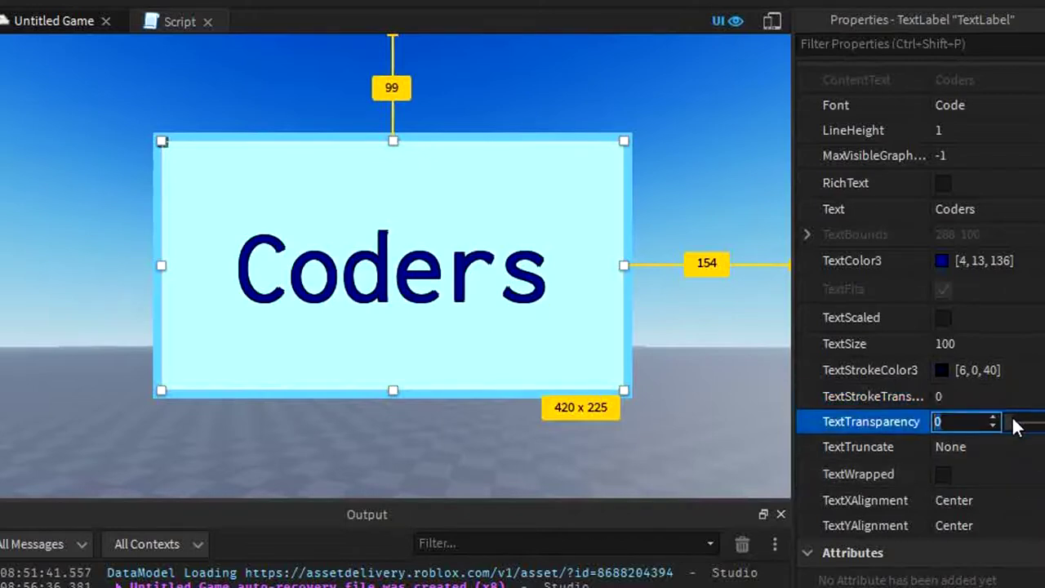
mouse_move(1015, 427)
mouse_down()
mouse_move(1042, 423)
mouse_move(991, 422)
mouse_move(1044, 423)
mouse_move(1015, 435)
mouse_up()
click(980, 500)
click(980, 499)
click(1016, 536)
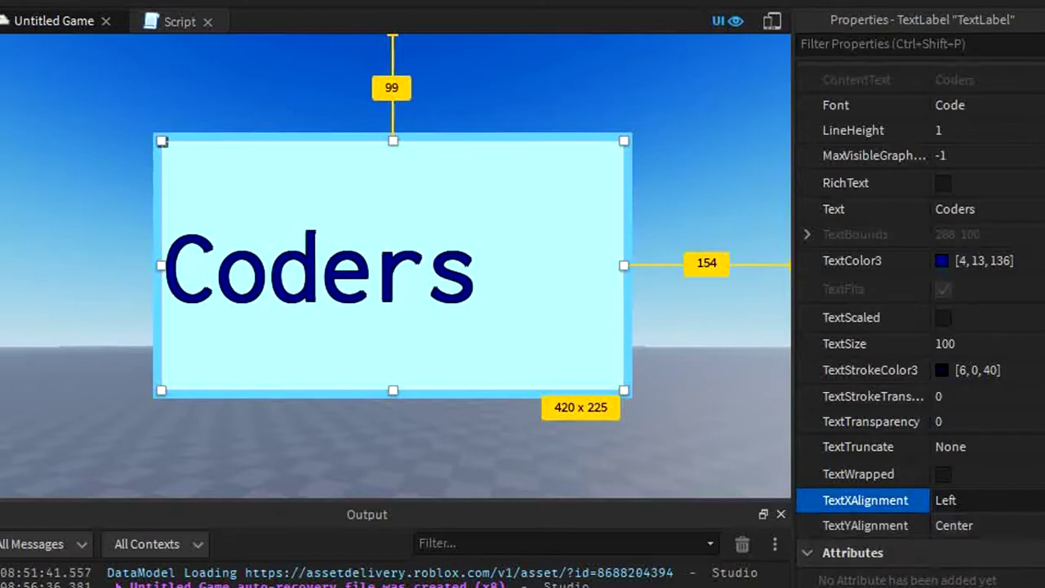
click(1021, 501)
click(1004, 556)
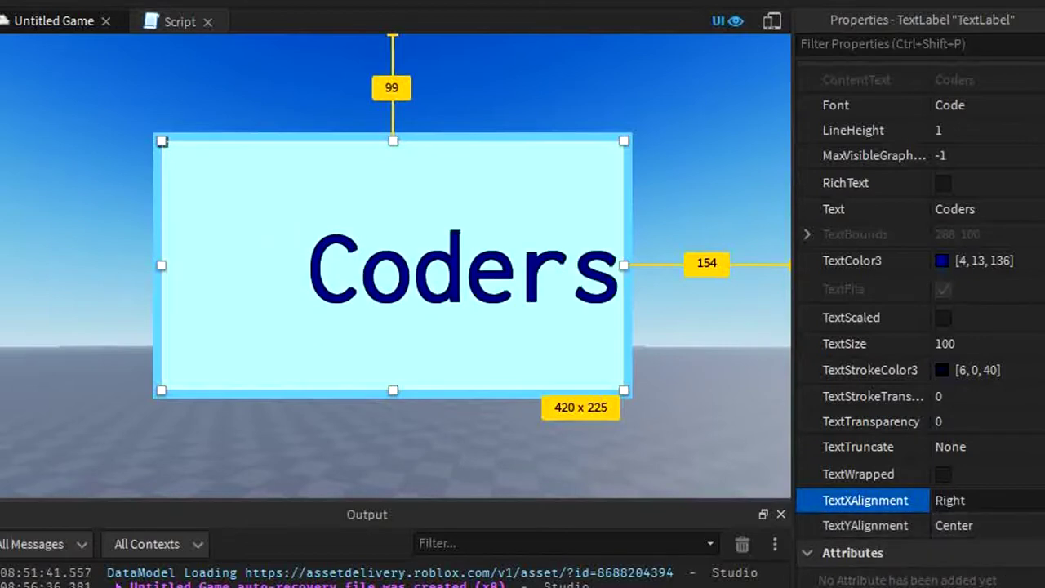
click(1031, 499)
click(1030, 520)
click(1031, 526)
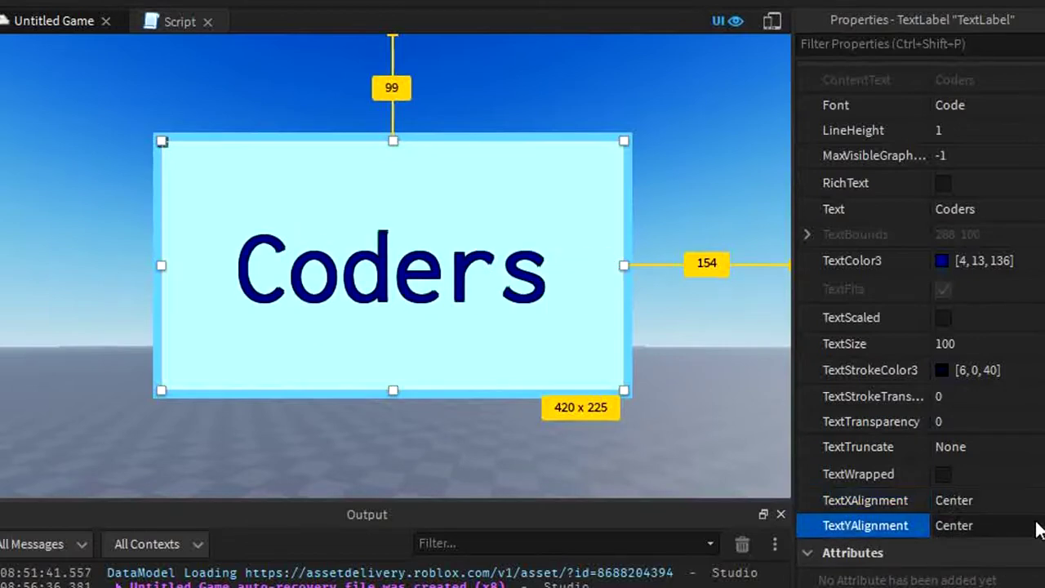
click(1038, 546)
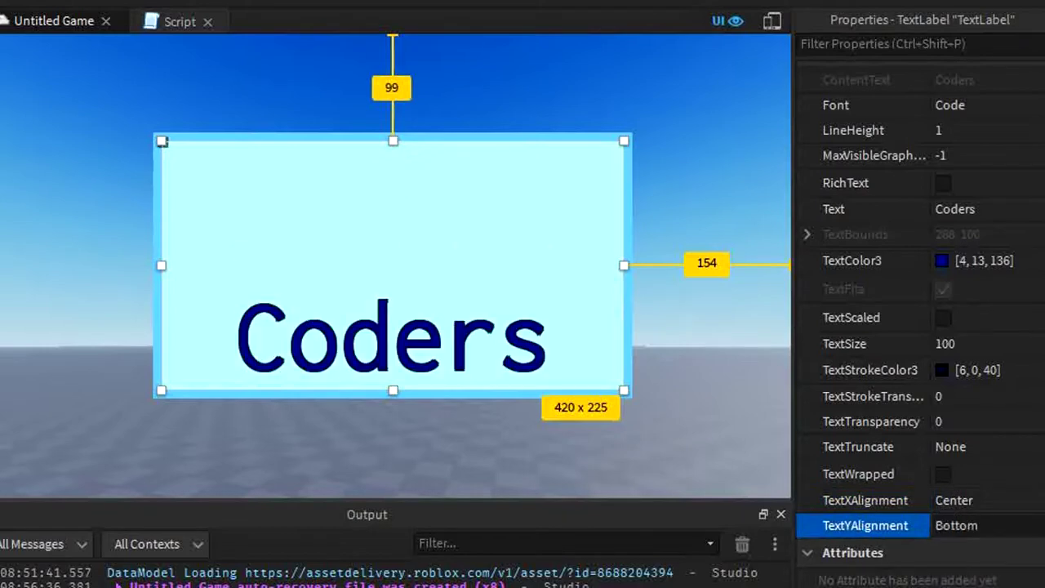
click(1037, 525)
click(1037, 562)
click(1037, 525)
click(1037, 579)
click(1037, 525)
click(1037, 562)
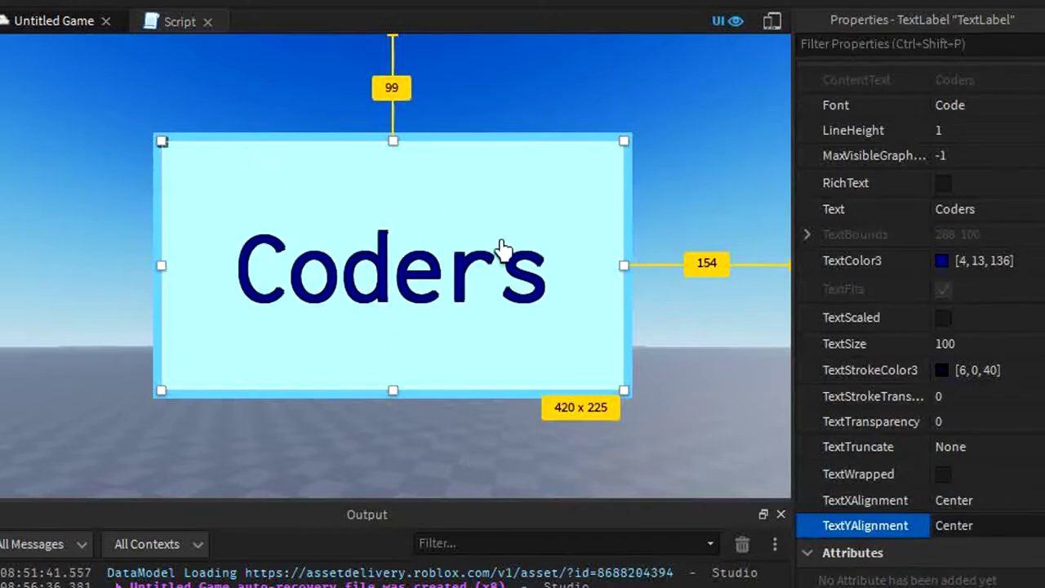
Step: Toggle TextScaled on and back off, leaving TextWrapped enabled
scroll(966, 295, up, 3)
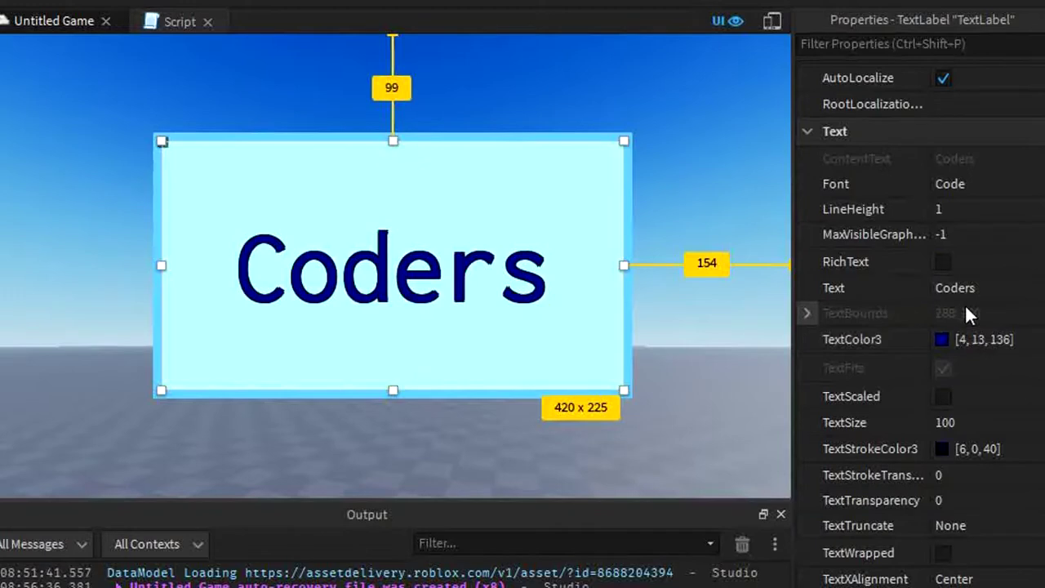
click(943, 400)
click(943, 400)
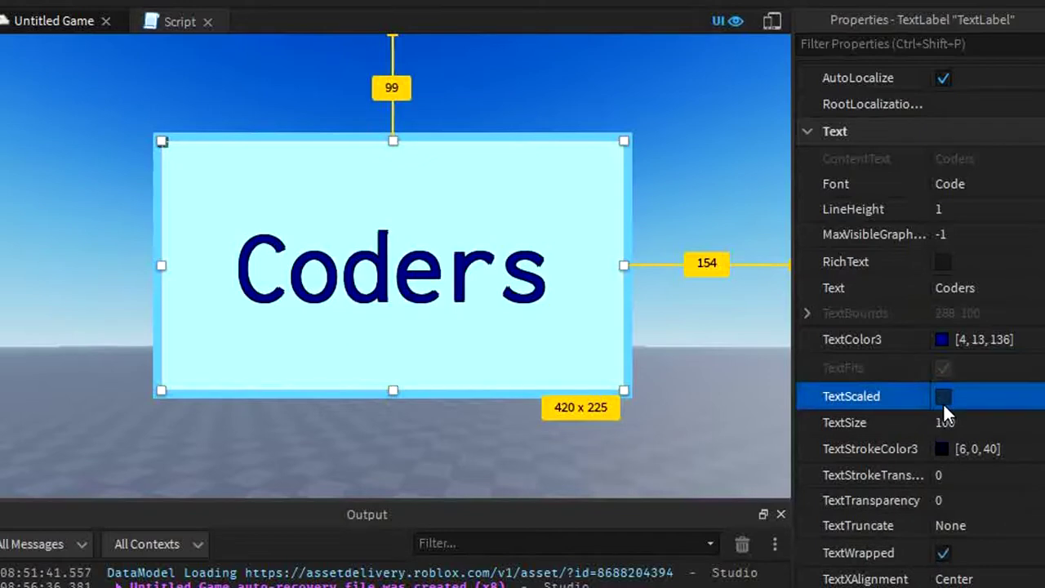
Step: Preview the GUI in the Device Emulator on Samsung Tab A (2015), then iPhone 7
click(773, 22)
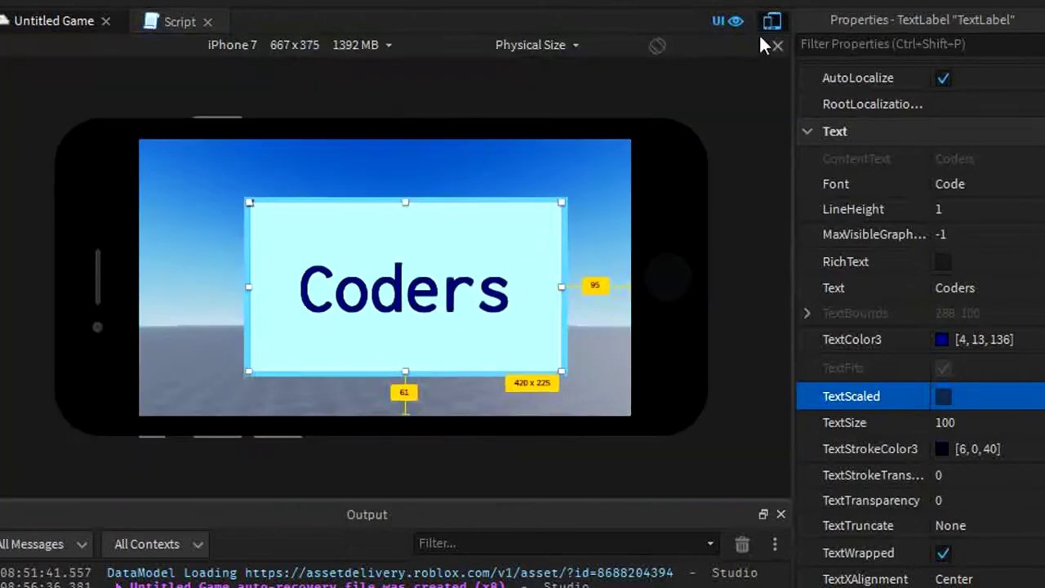
click(386, 44)
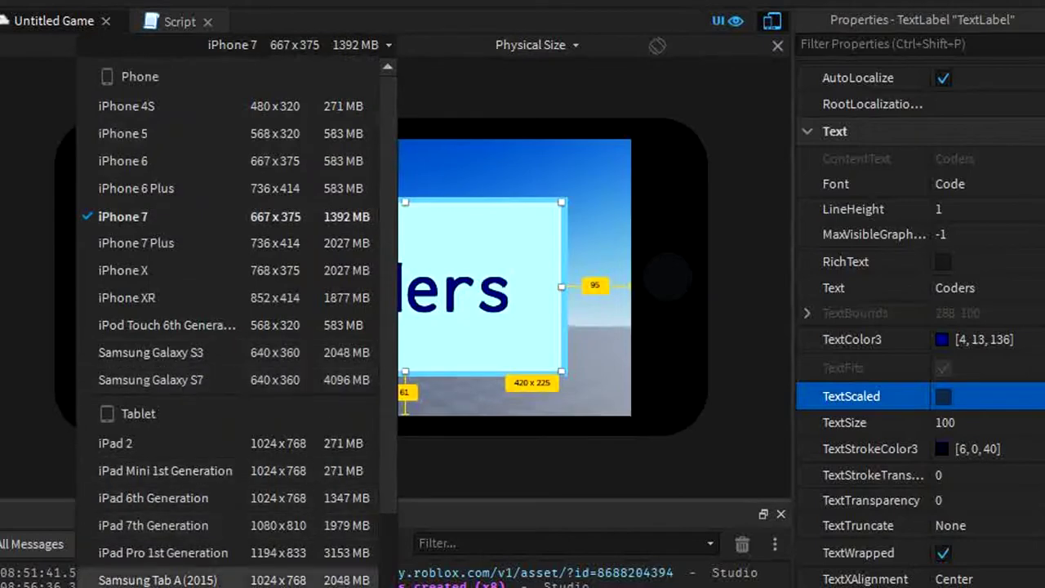
click(280, 578)
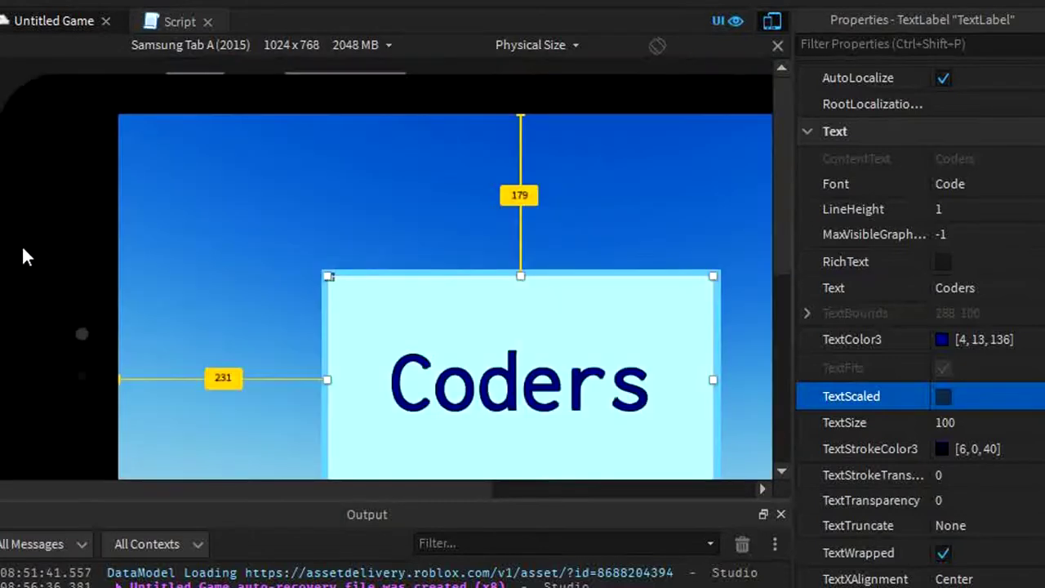
click(375, 41)
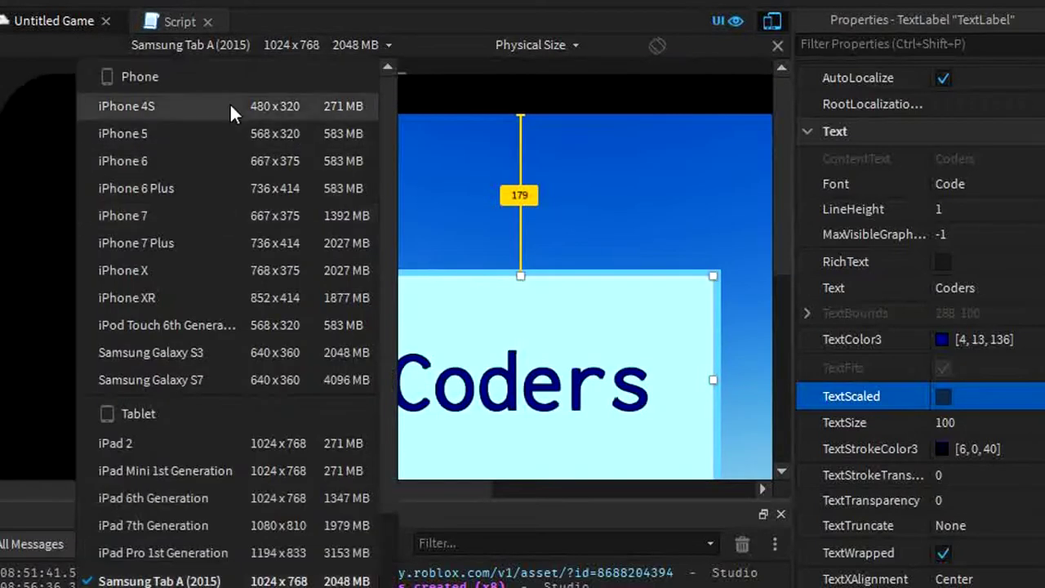
click(220, 214)
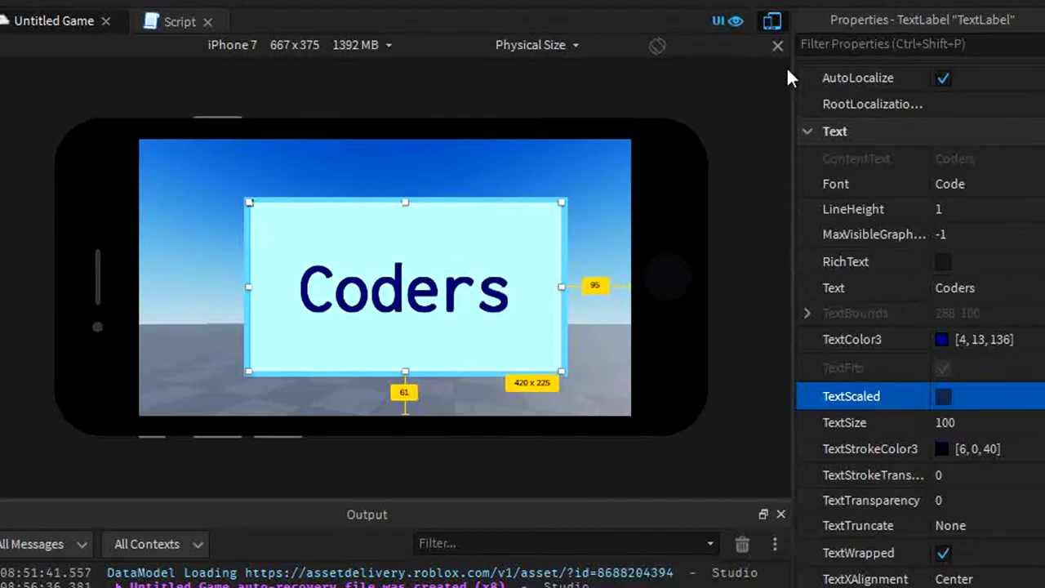
Step: Turn off the emulator, nudge the Coders label up-left, and toggle the emulator once more
click(778, 19)
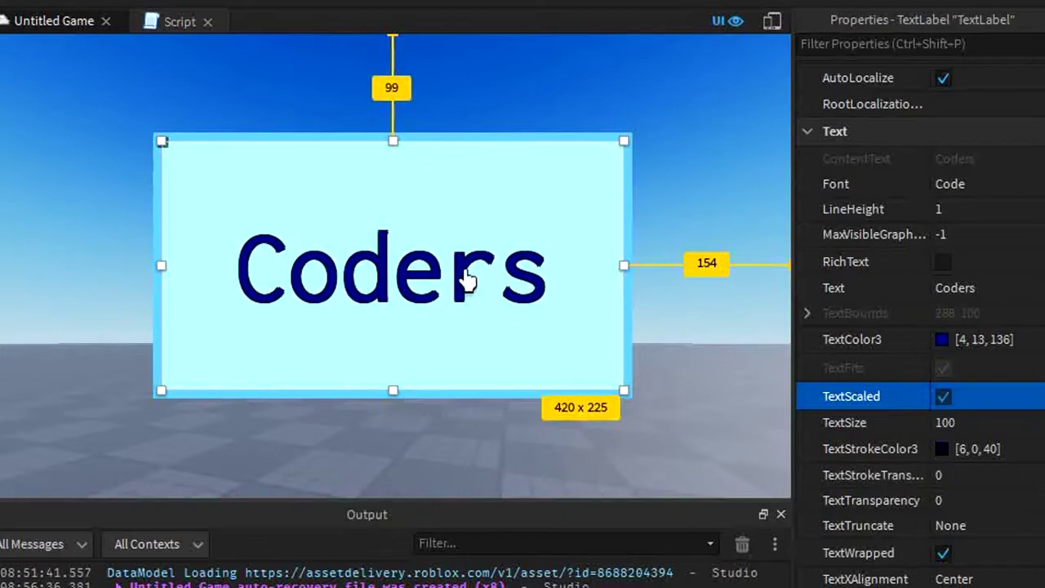
drag(466, 280, 460, 256)
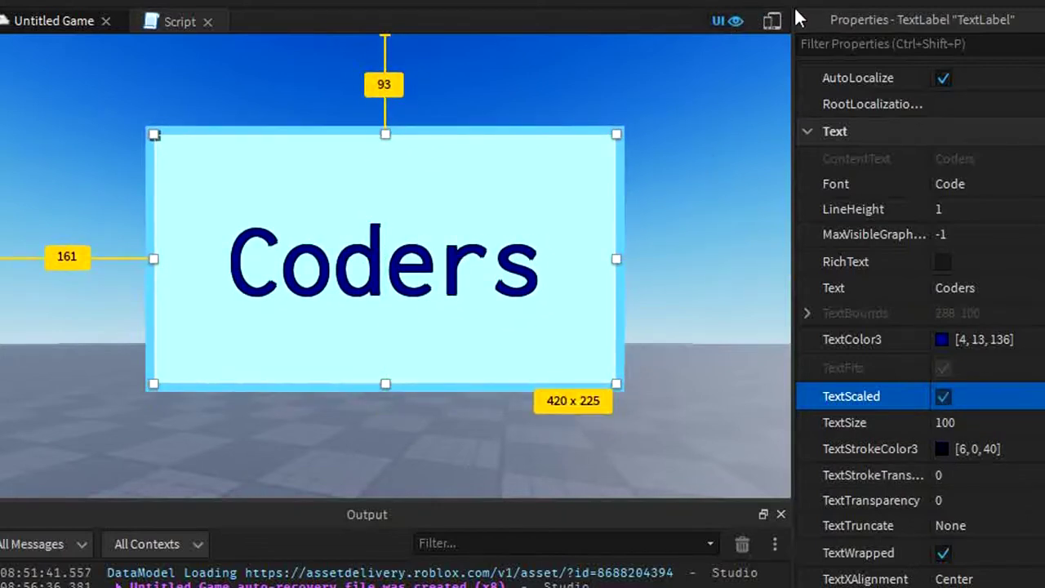
click(772, 21)
click(774, 22)
Step: Show the Explorer hierarchy and delete the Coders TextLabel from the ScreenGui
key(ctrl+shift+x)
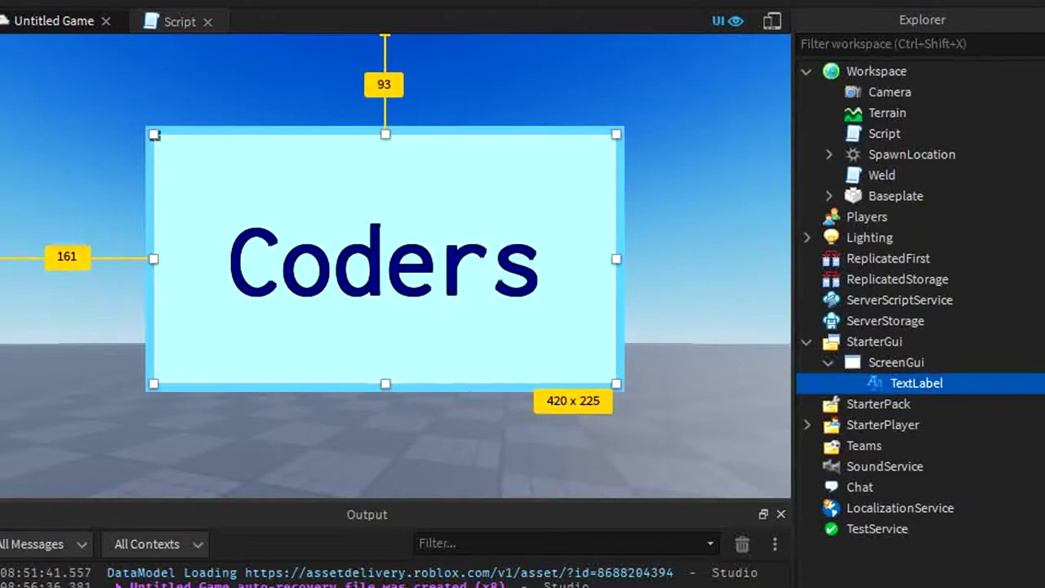
mouse_move(939, 366)
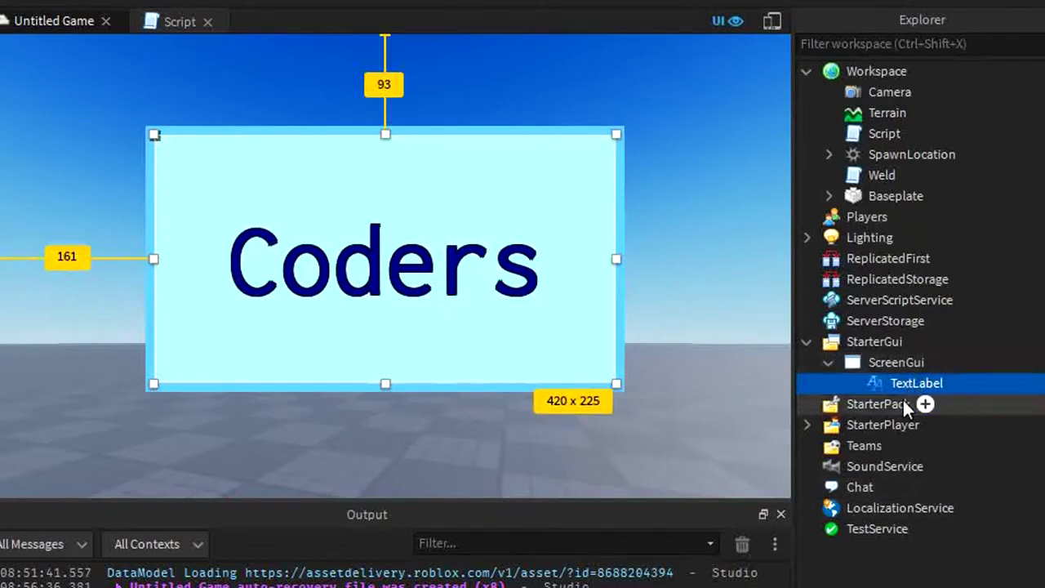
click(903, 400)
click(906, 385)
key(Delete)
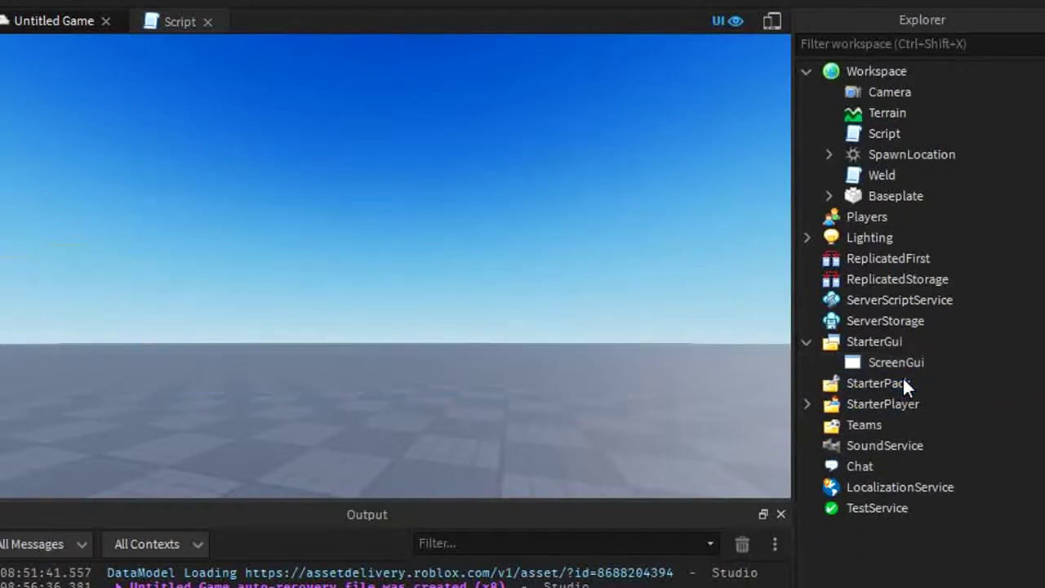
Step: Browse the list of GUI object types that can be inserted into ScreenGui
click(940, 362)
scroll(887, 280, down, 10)
scroll(884, 267, down, 12)
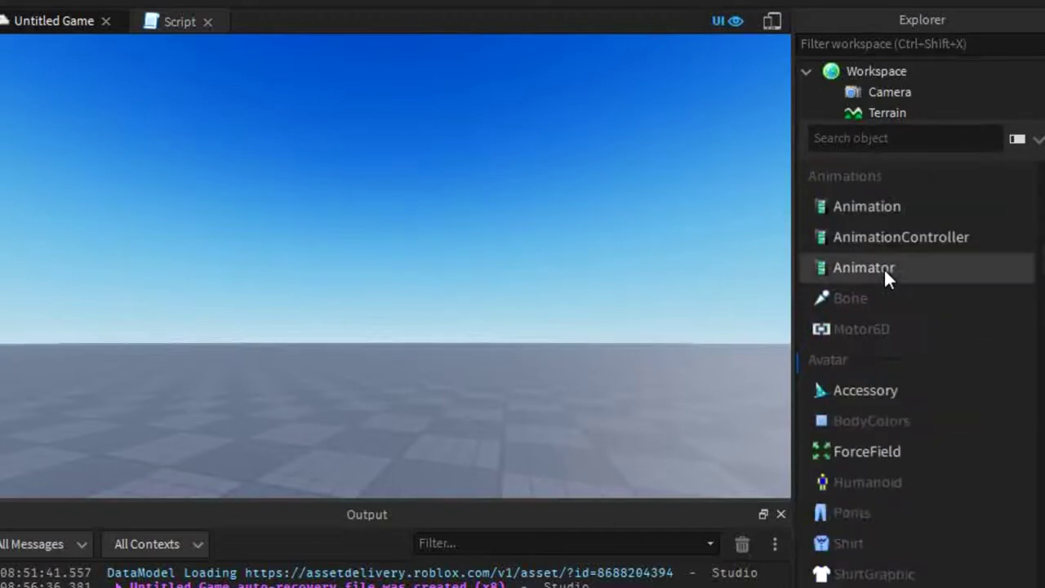
scroll(885, 272, down, 12)
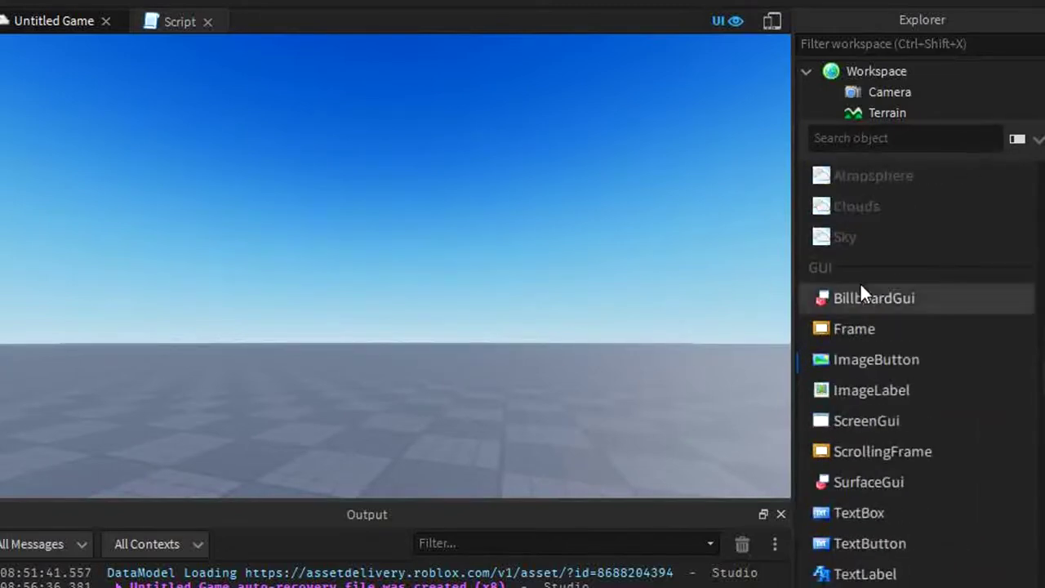
scroll(863, 302, down, 3)
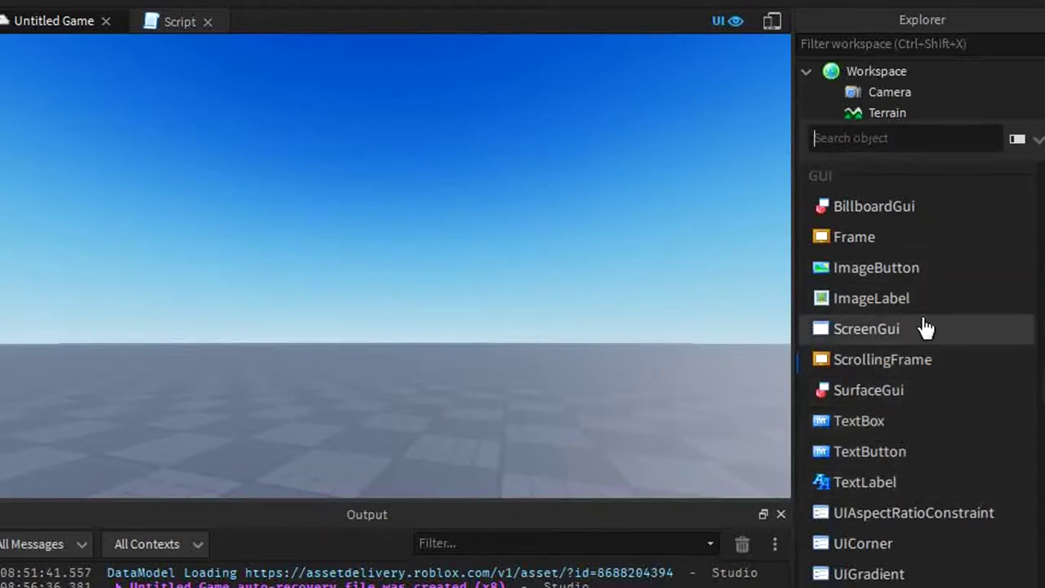
mouse_move(913, 334)
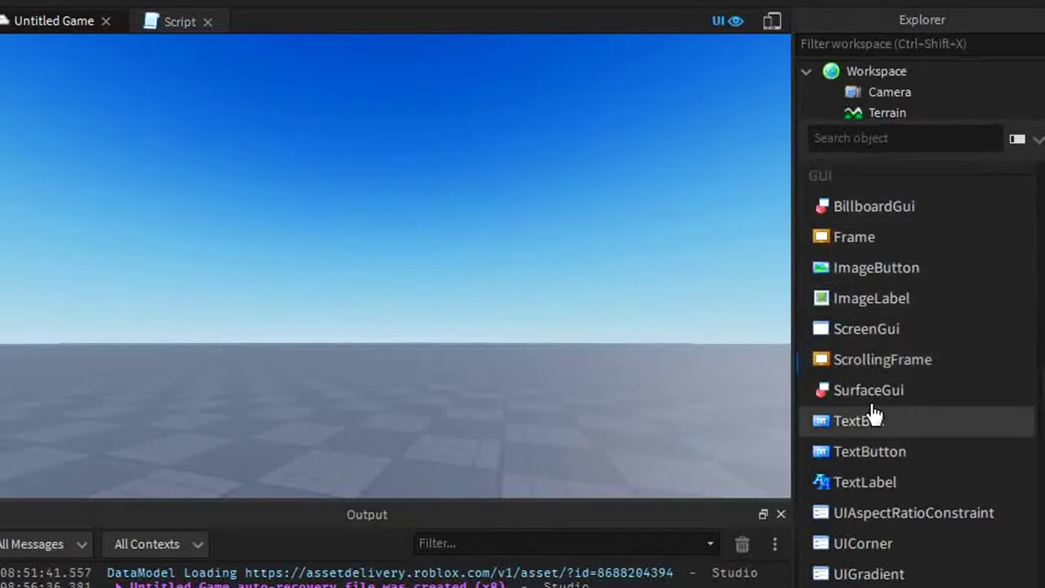
mouse_move(961, 317)
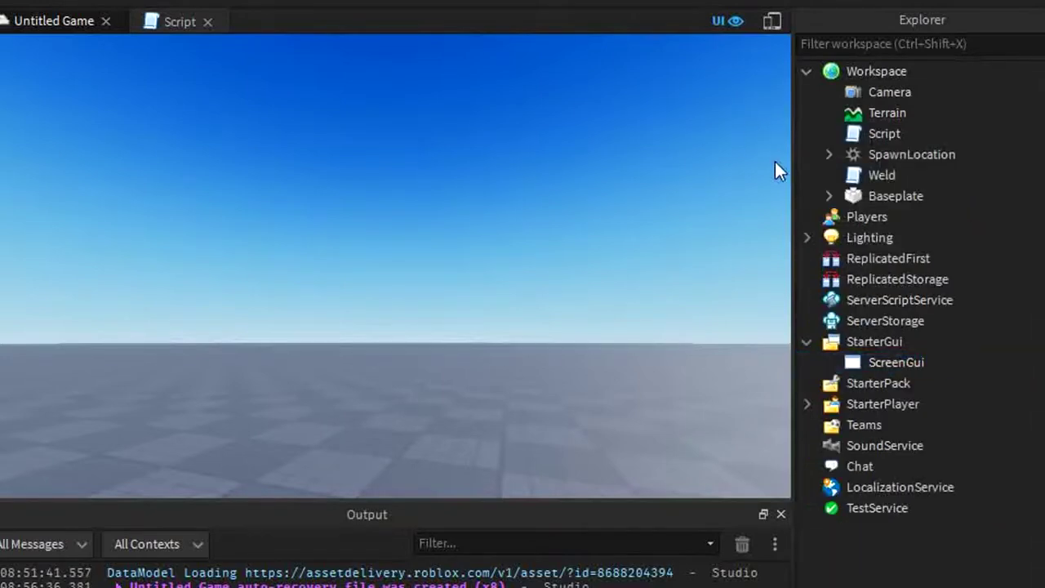
mouse_move(974, 367)
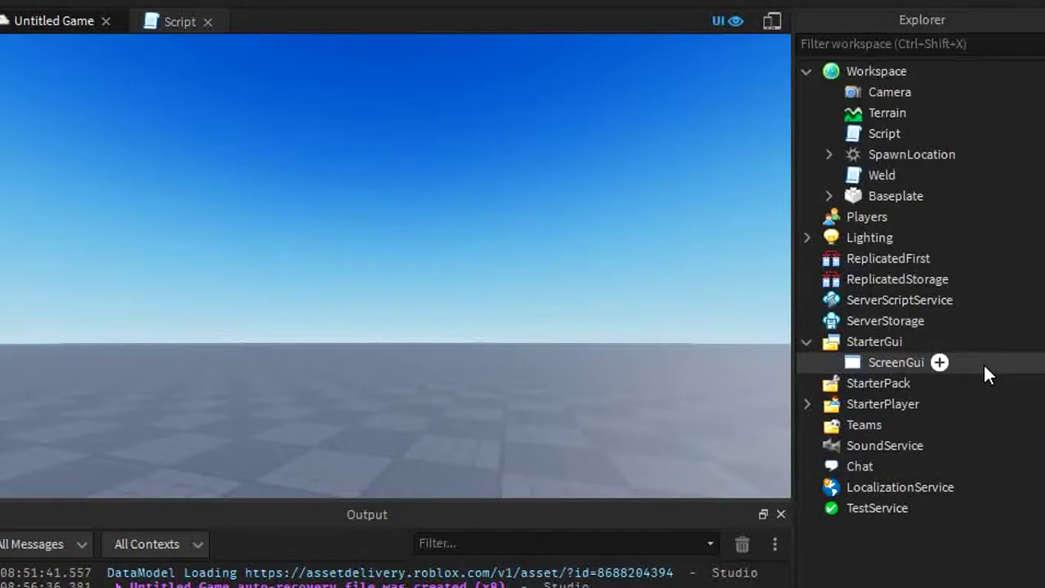